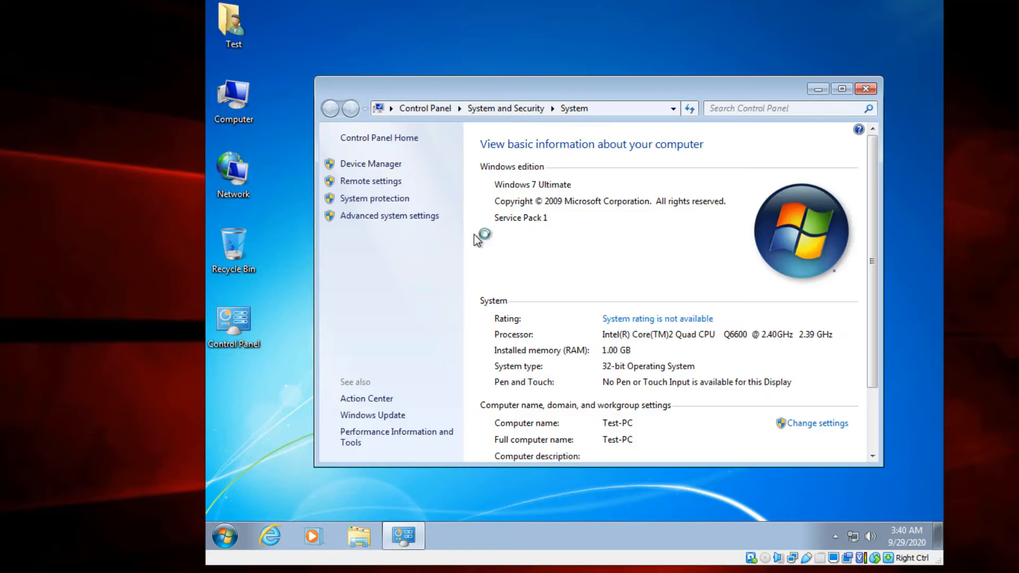
Review the Windows edition and system type of the Windows 7 virtual machine, close the System window and refresh the desktop
drag(585, 91, 562, 77)
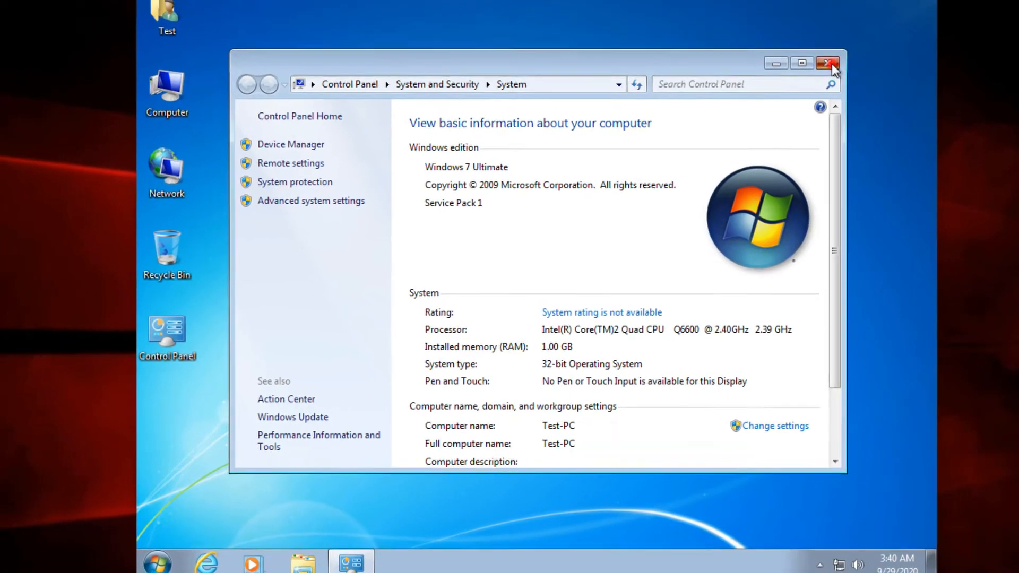
click(819, 44)
right_click(506, 76)
click(566, 149)
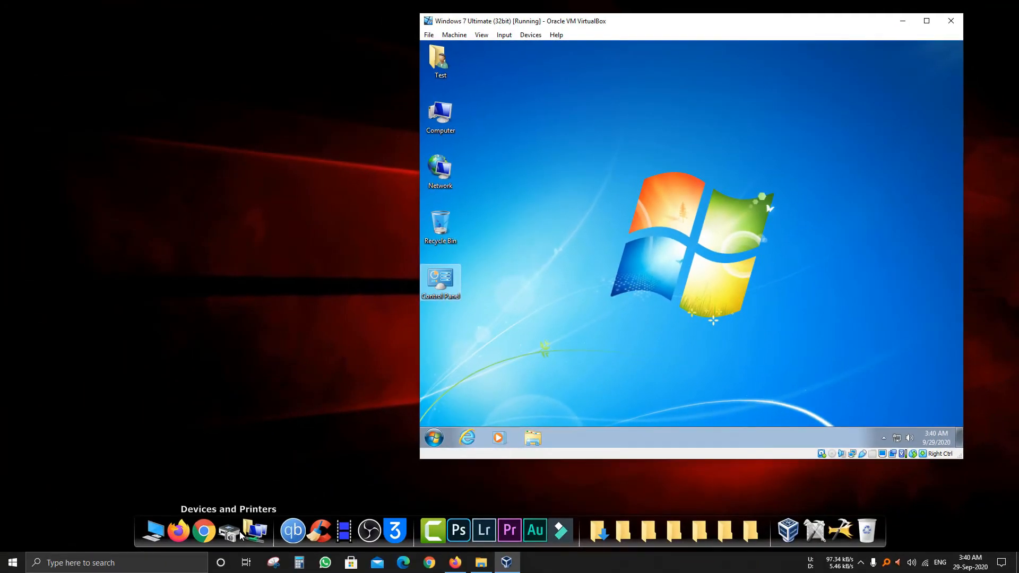
Open the printer properties of the HP LaserJet P1005 from Devices and Printers on the Windows 10 host
click(233, 530)
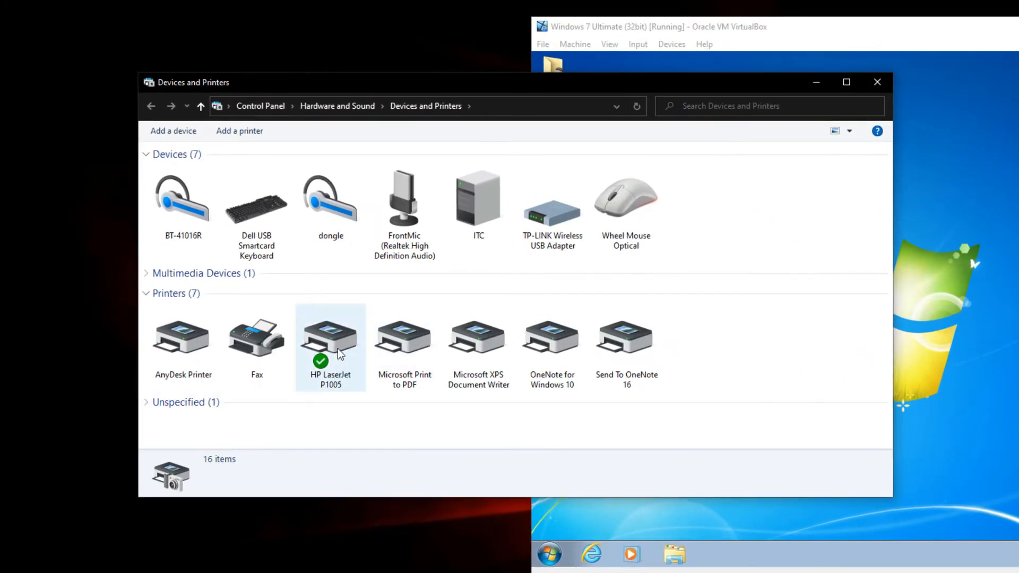
right_click(329, 339)
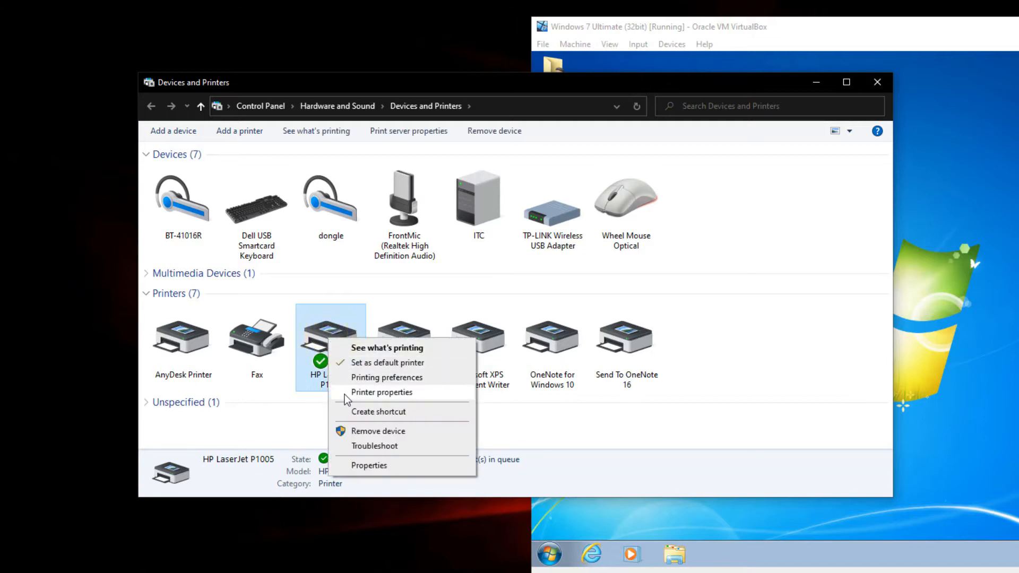
click(374, 393)
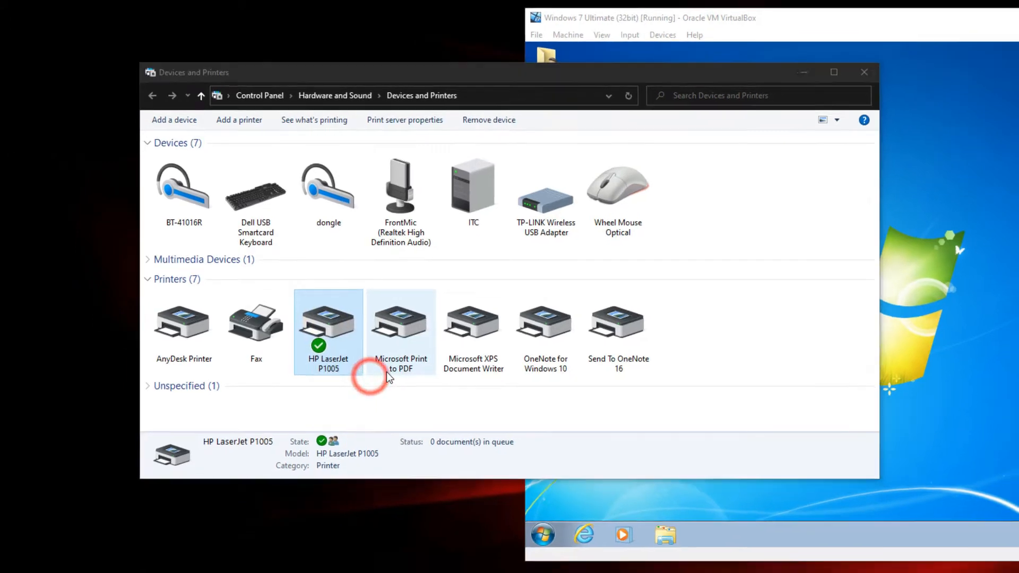
drag(503, 312, 455, 209)
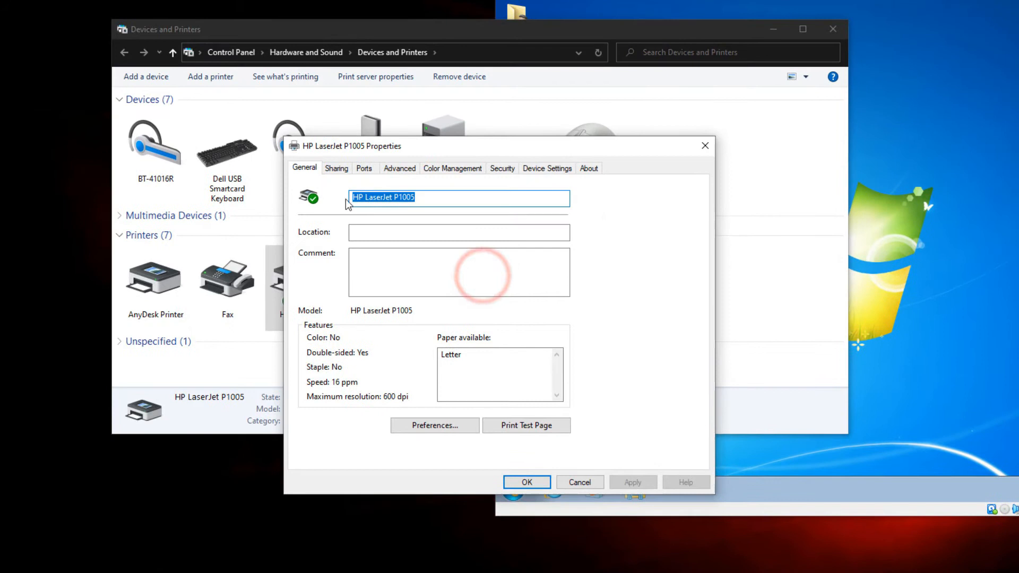
Check the printer's sharing option and share name, accept the properties, and minimize Devices and Printers to return to the virtual machine
click(342, 164)
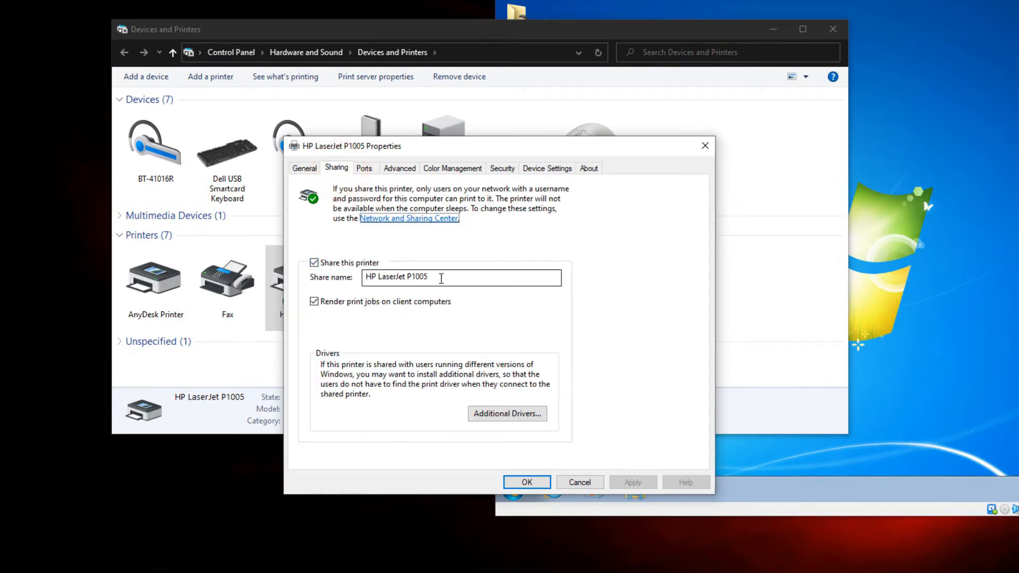
click(438, 276)
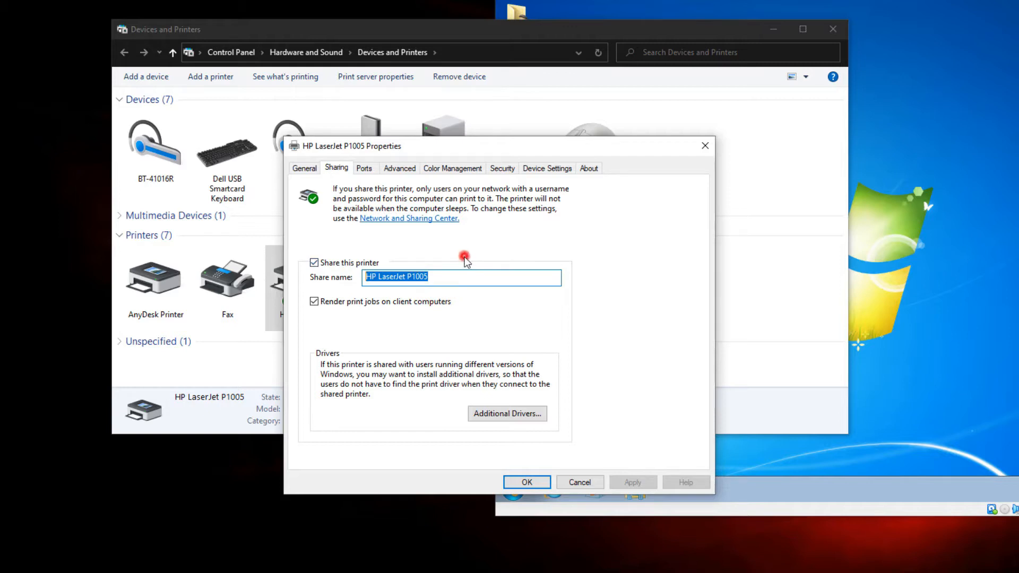
click(526, 481)
click(773, 29)
click(522, 154)
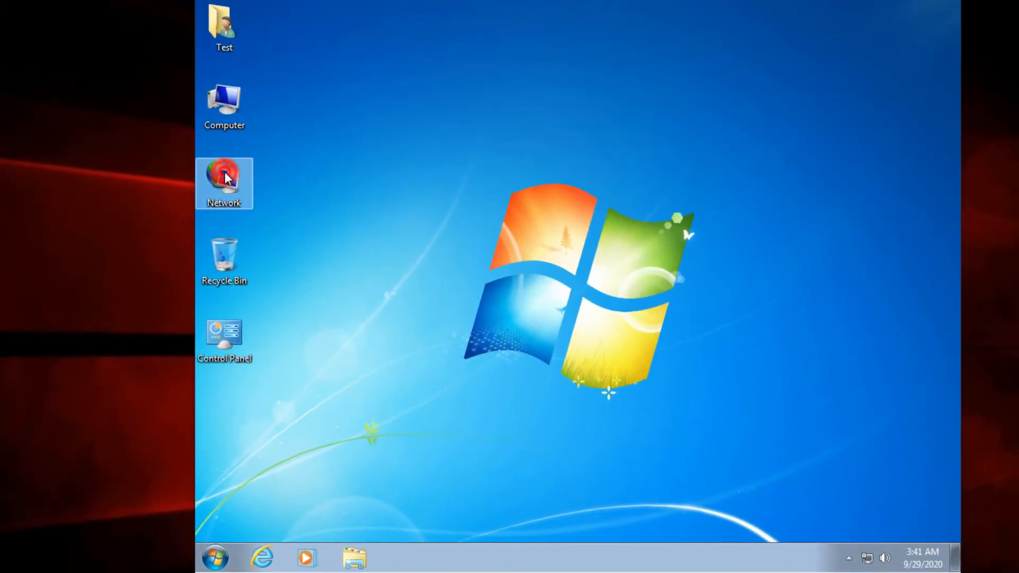
Browse the network from the Windows 7 machine and open the shared resources of the computer ITC
double_click(226, 176)
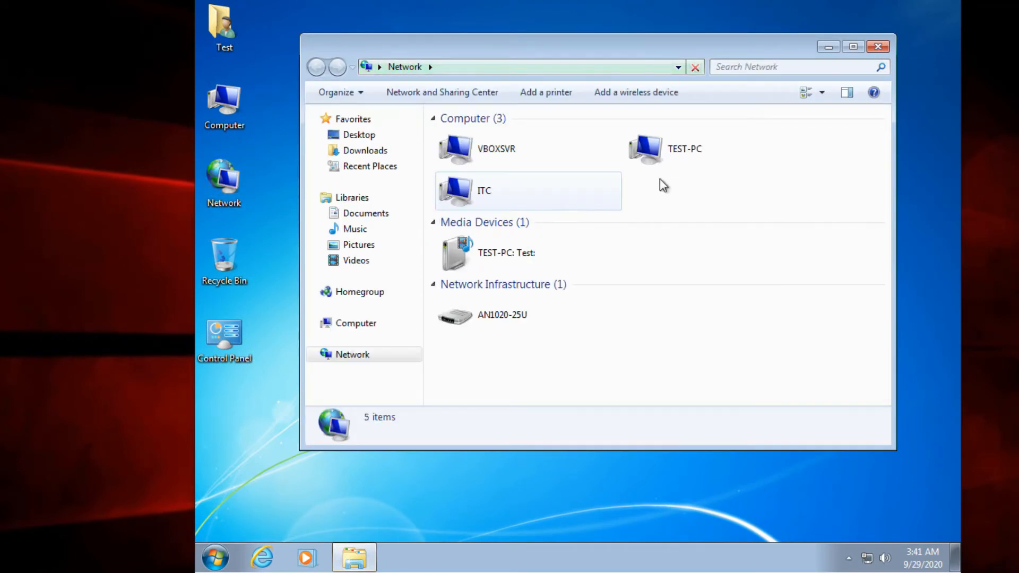
click(470, 191)
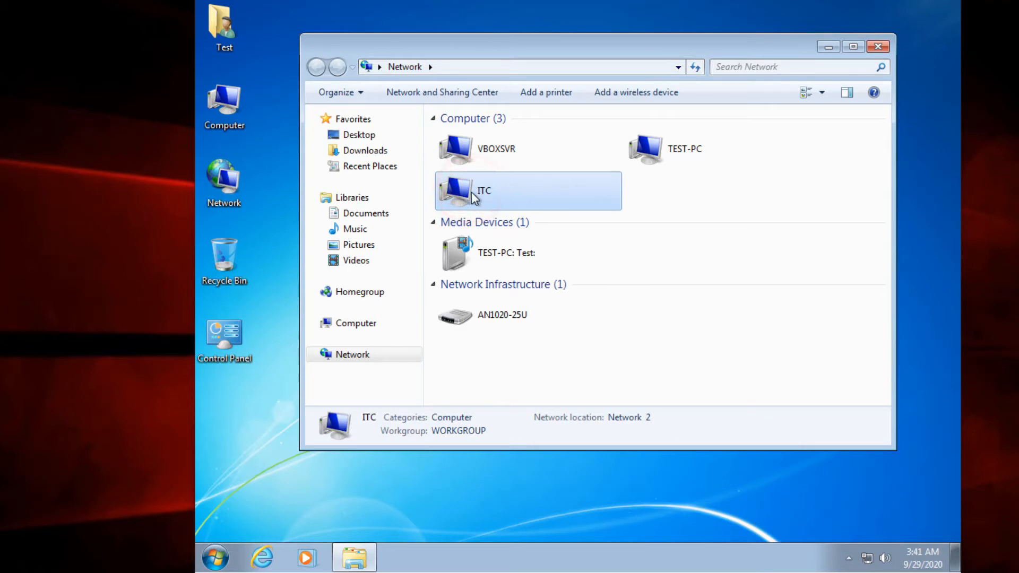
click(474, 193)
double_click(474, 192)
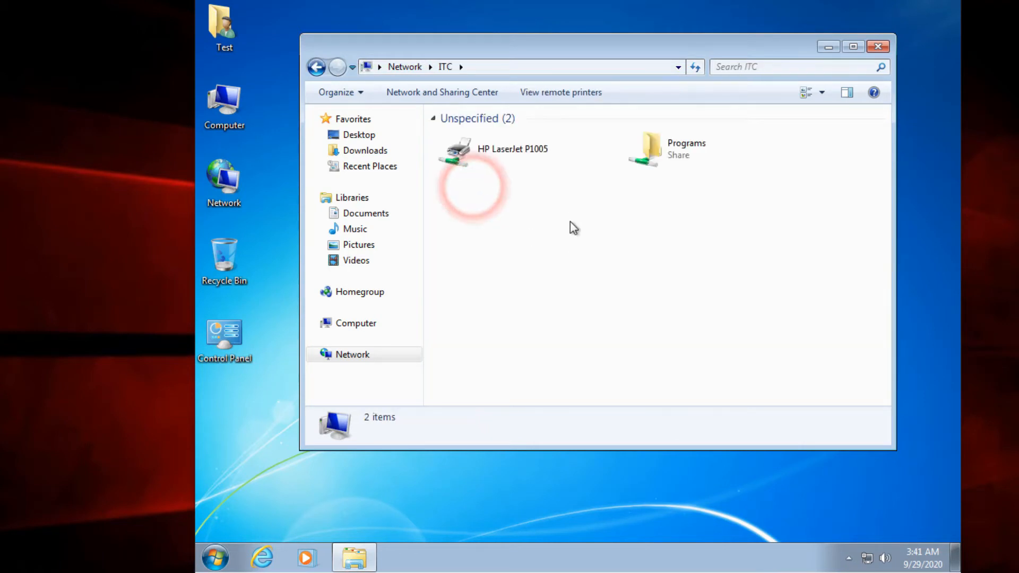
Try to connect to the shared HP LaserJet P1005, cancel locating a driver manually, and minimize the network window
click(495, 149)
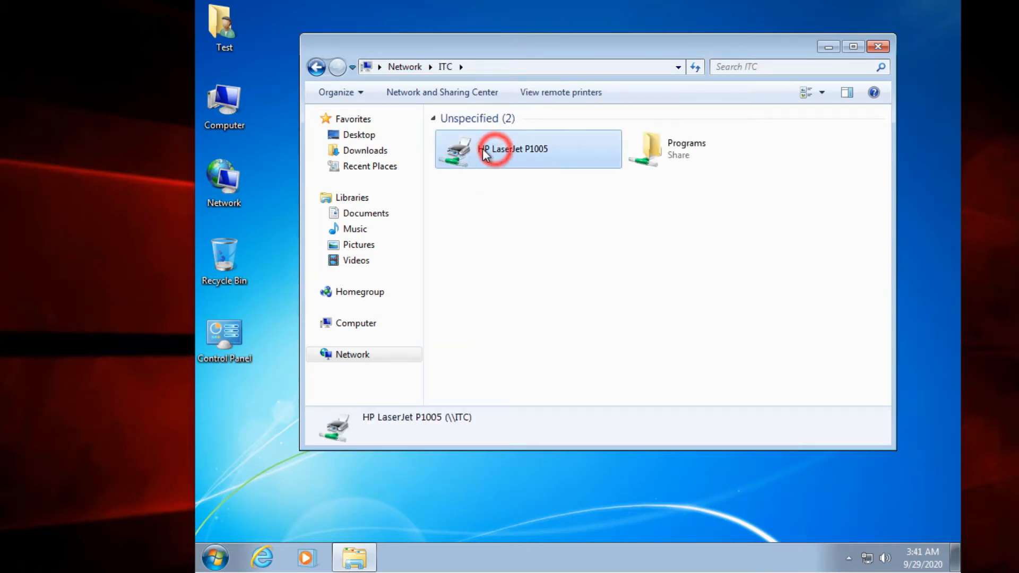
right_click(467, 150)
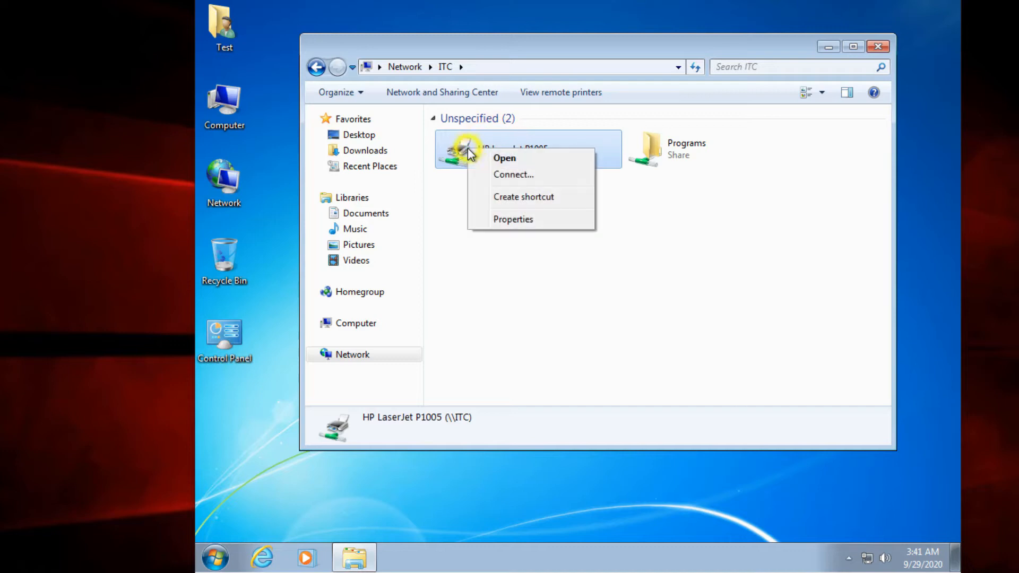
click(510, 175)
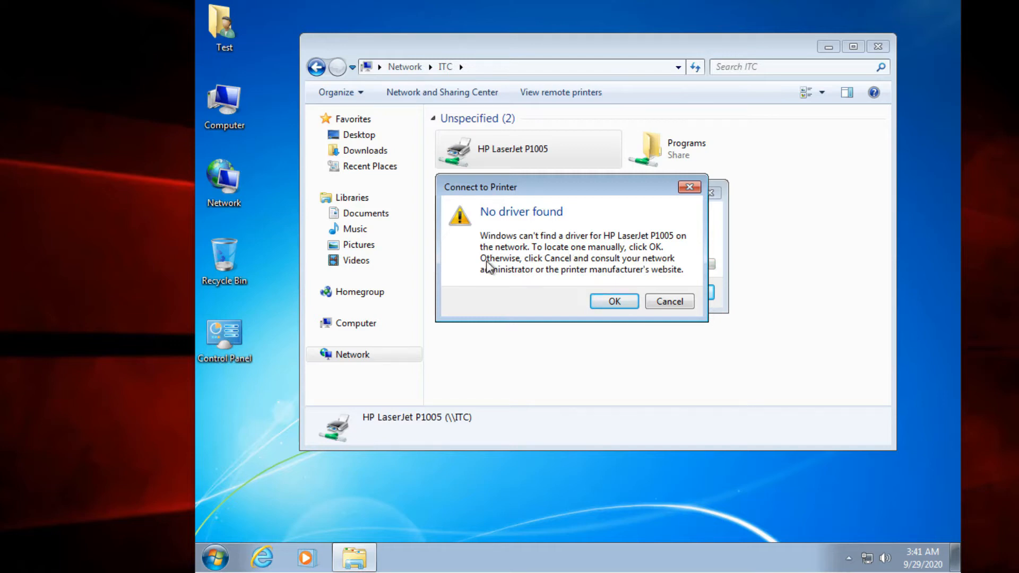
click(665, 302)
click(666, 284)
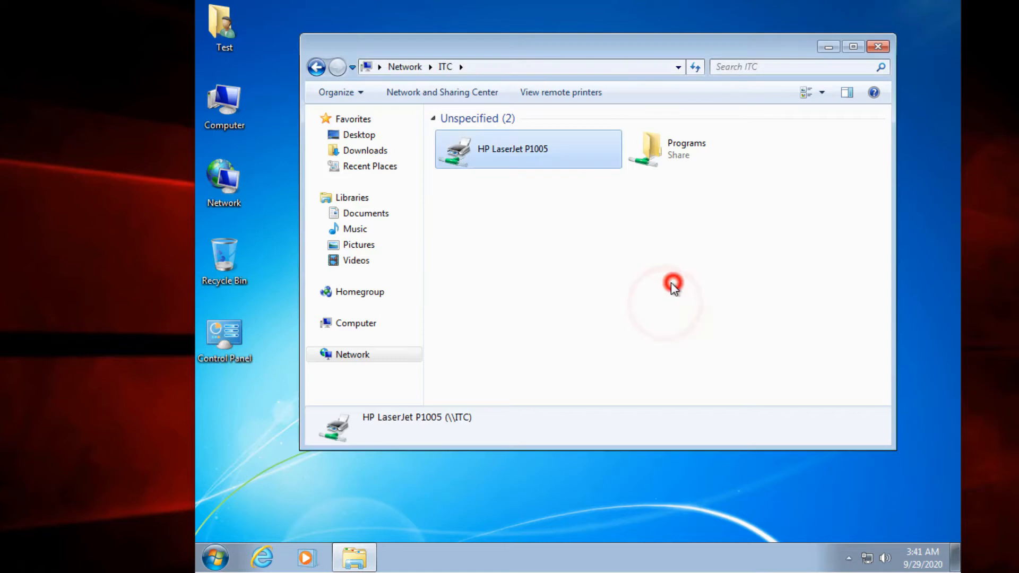
right_click(539, 232)
click(567, 295)
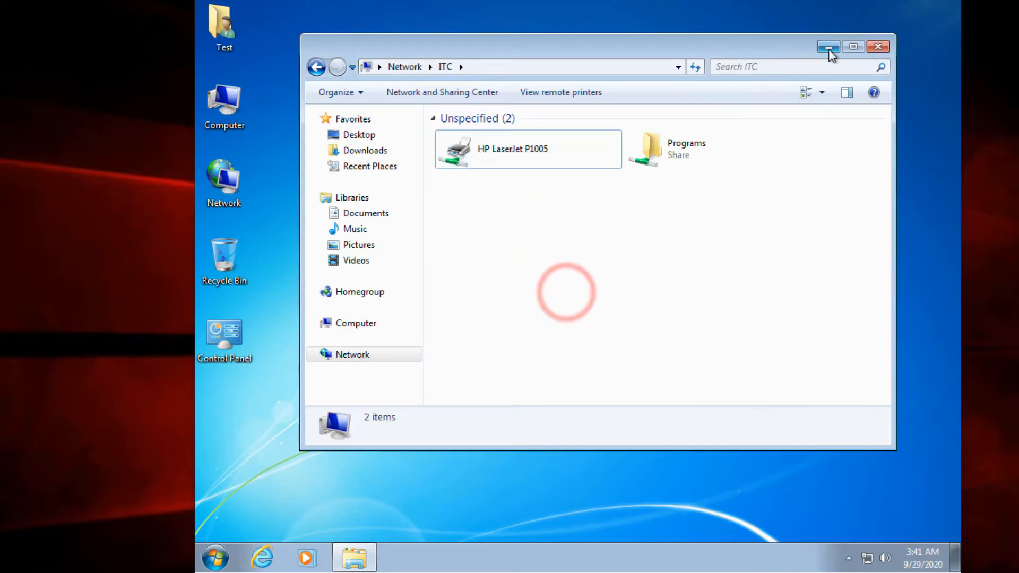
click(828, 47)
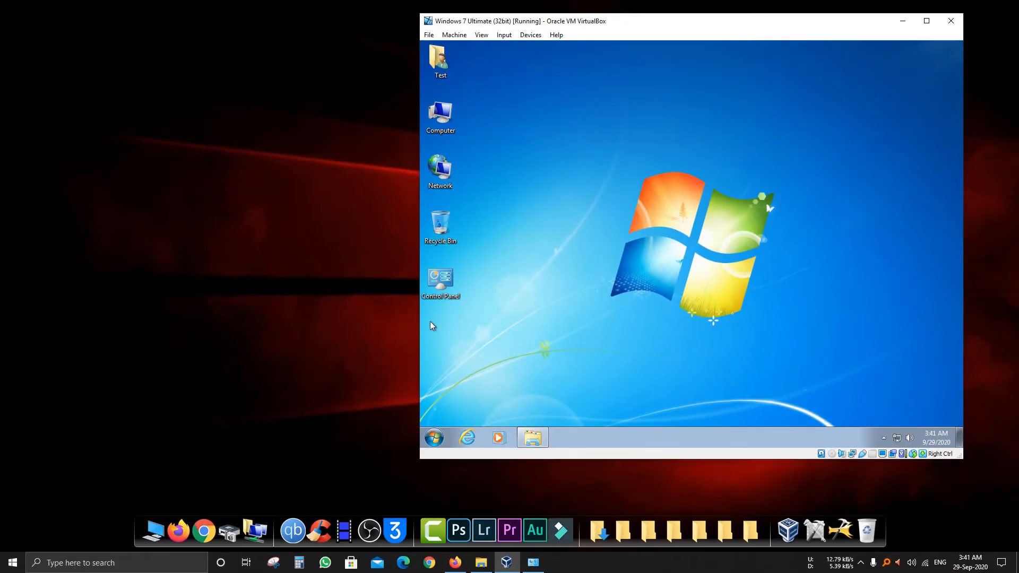
Switch to Firefox on the host and search Google for "hp laserjet p1005 driver"
click(456, 562)
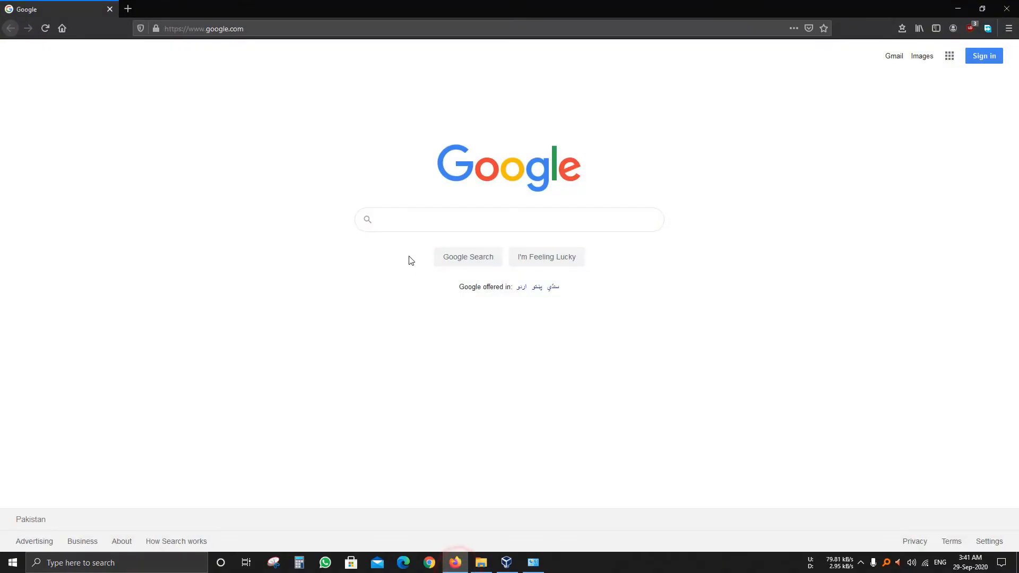
text(hp laser)
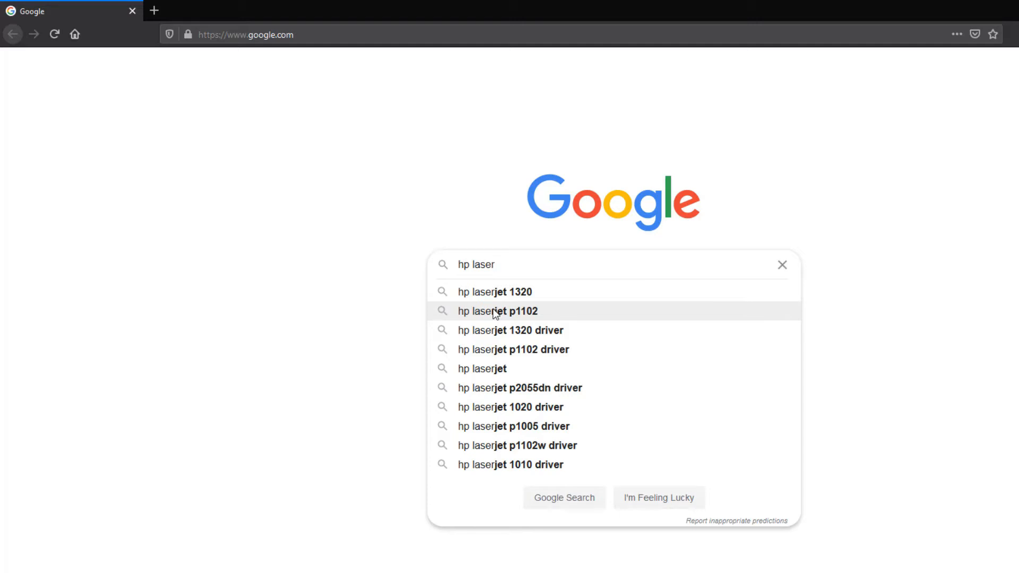
key(Up)
key(Up)
key(Up)
key(Up)
key(Up)
key(Up)
key(Down)
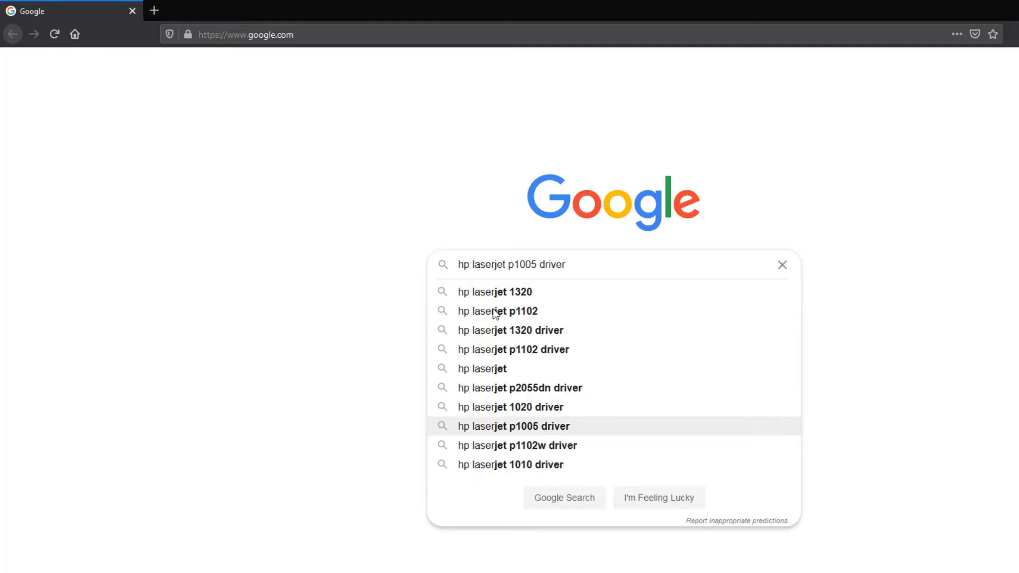
key(Return)
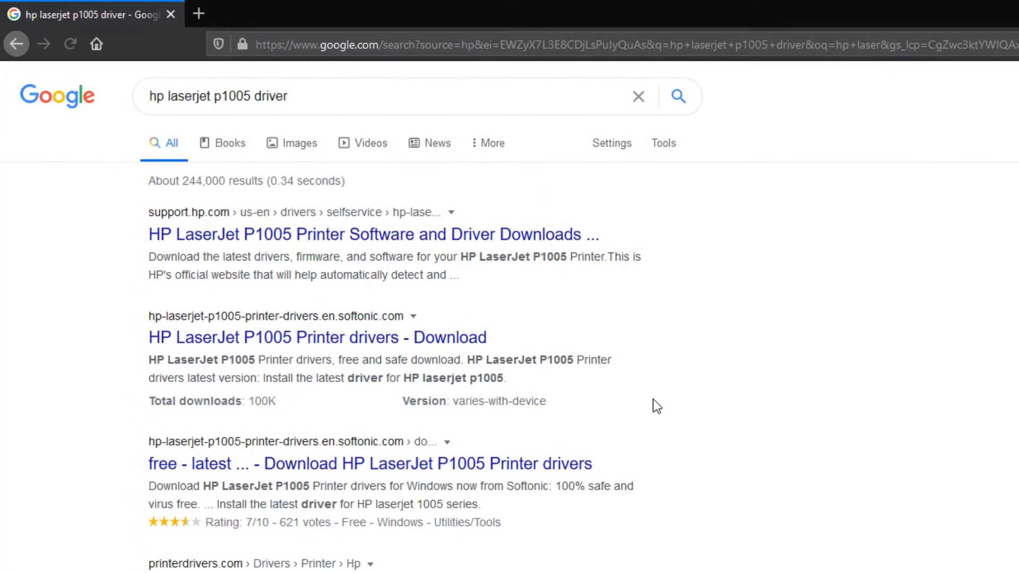
Open the support.hp.com driver downloads page for the HP LaserJet P1005 and check the detected operating system
click(358, 238)
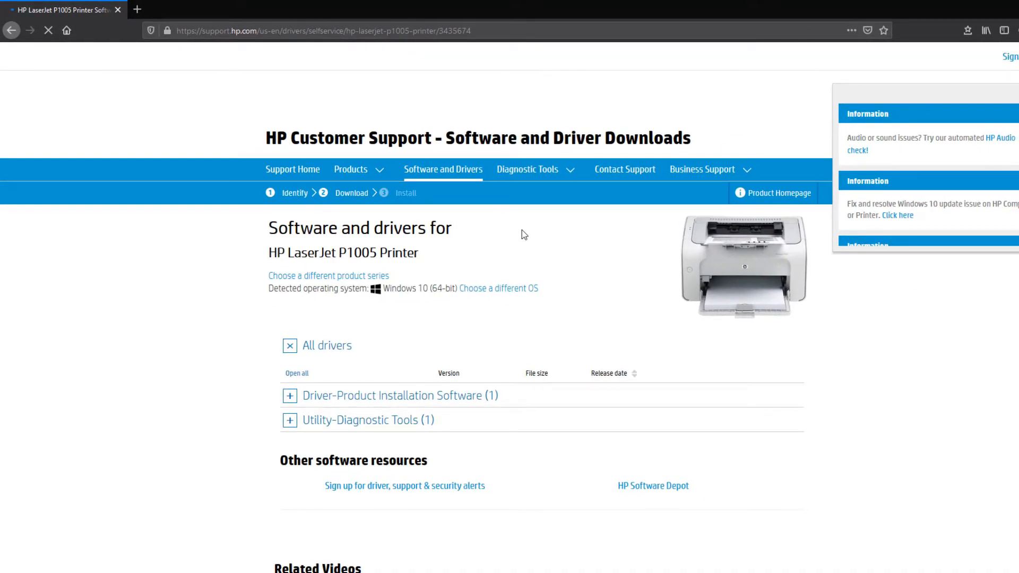
scroll(522, 230, down, 2)
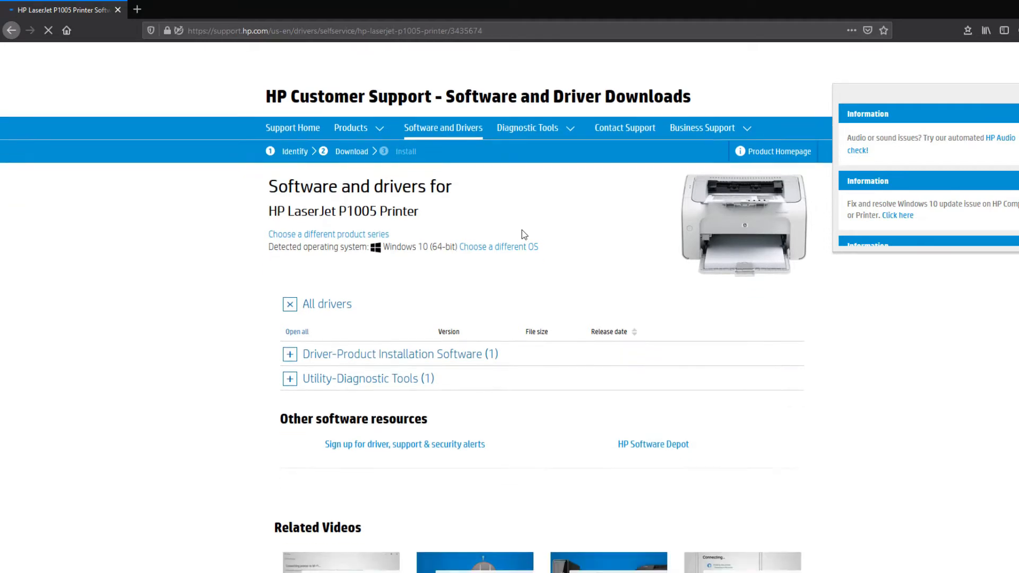
scroll(521, 233, up, 2)
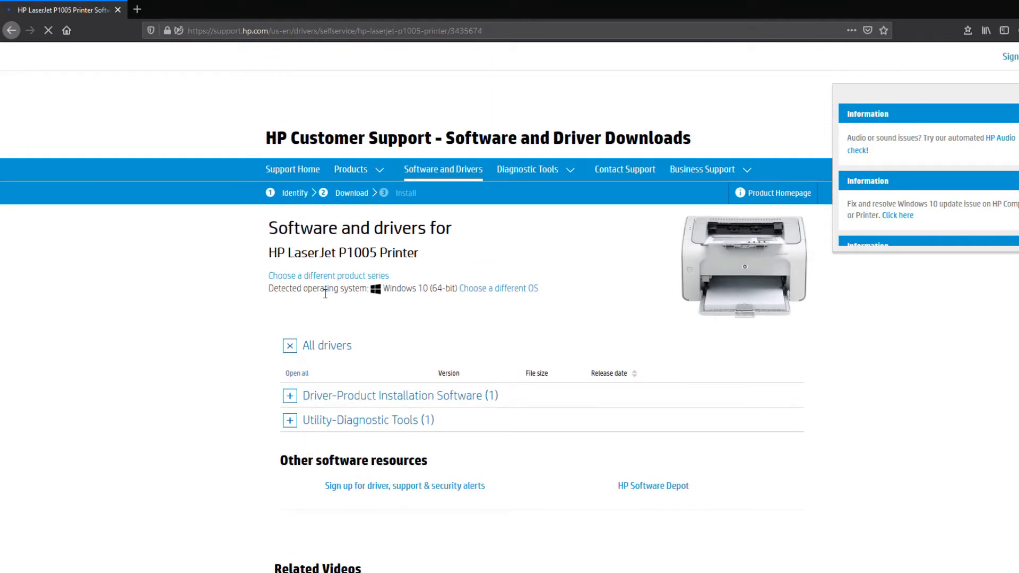
drag(272, 290, 433, 289)
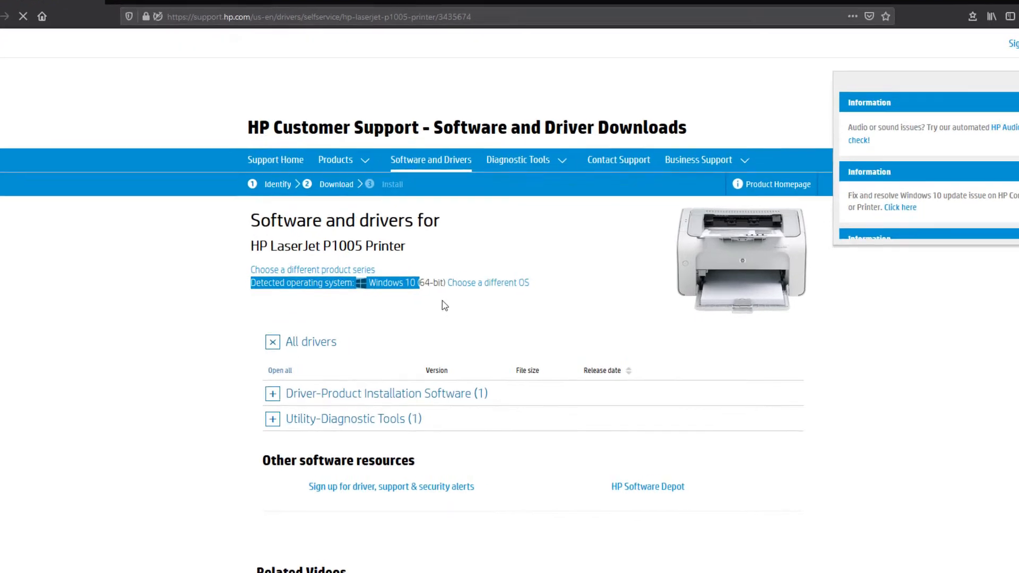
click(465, 307)
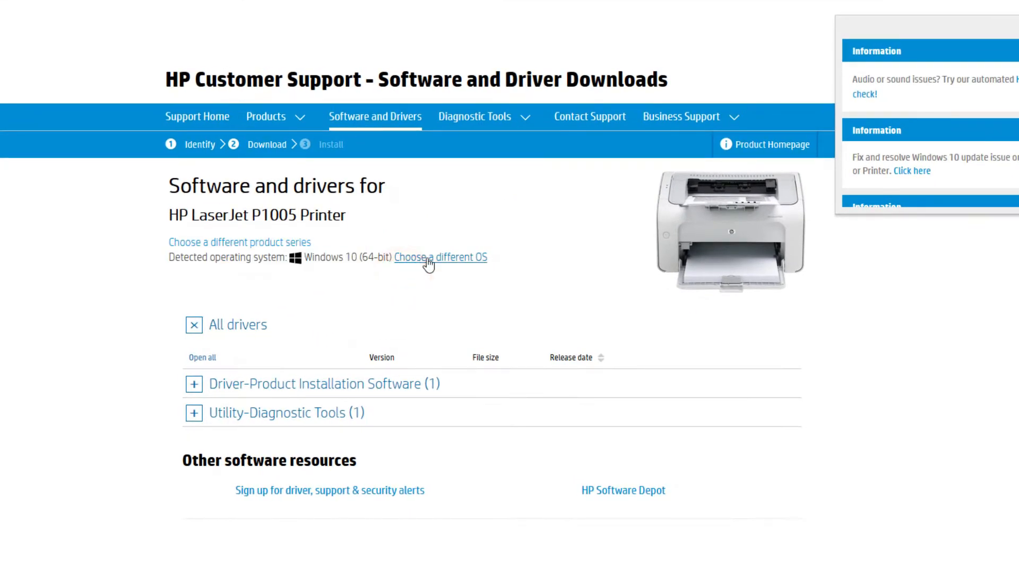
Change the preferred operating system version for the driver list to Windows 7 (32-bit)
click(428, 260)
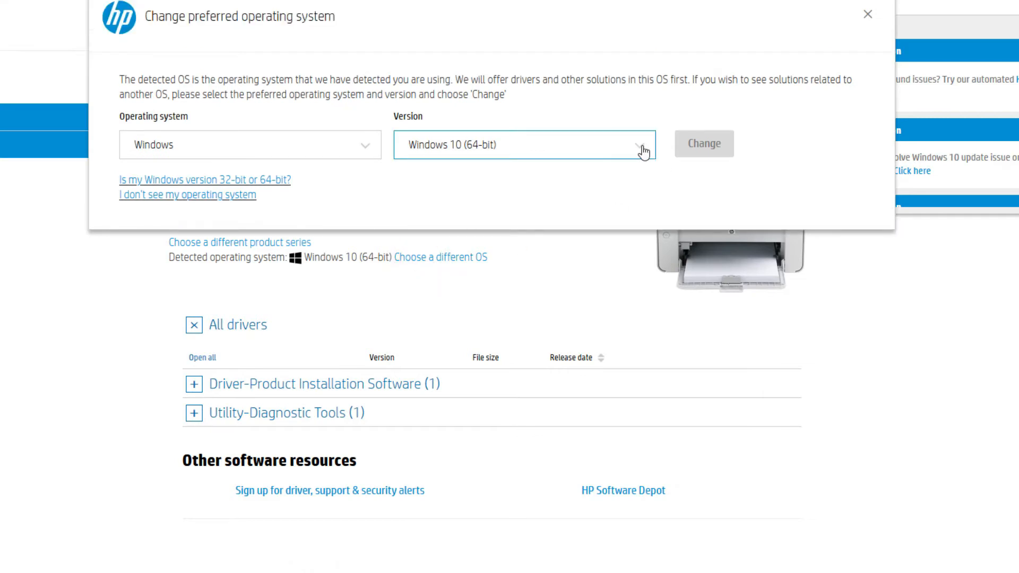
click(642, 148)
scroll(583, 222, down, 3)
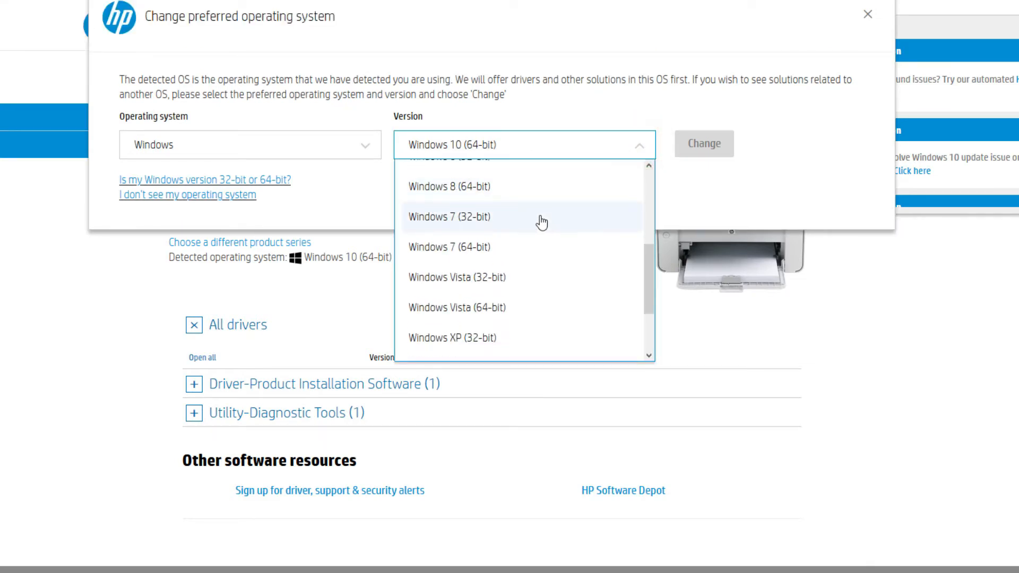
click(444, 222)
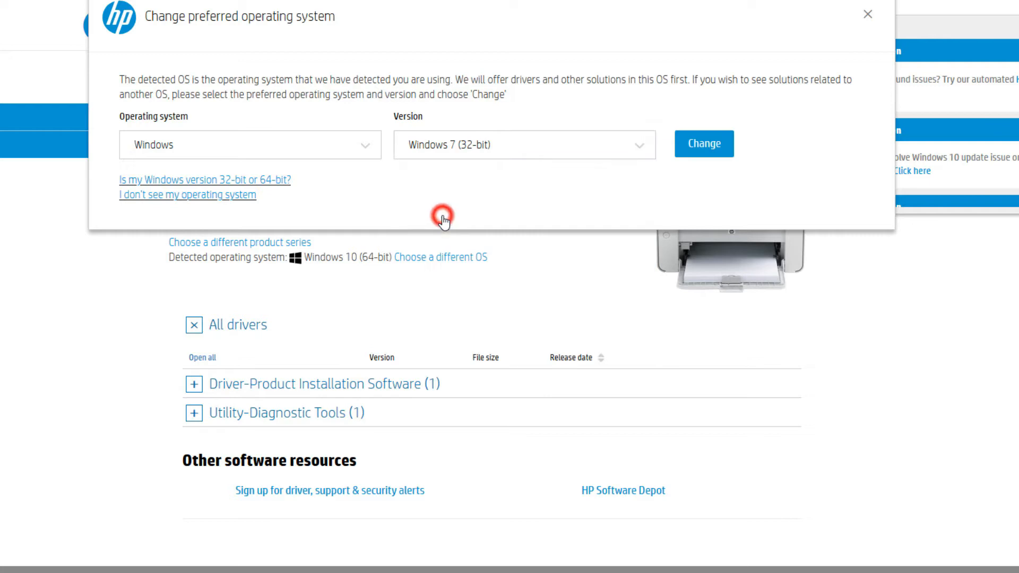
click(703, 145)
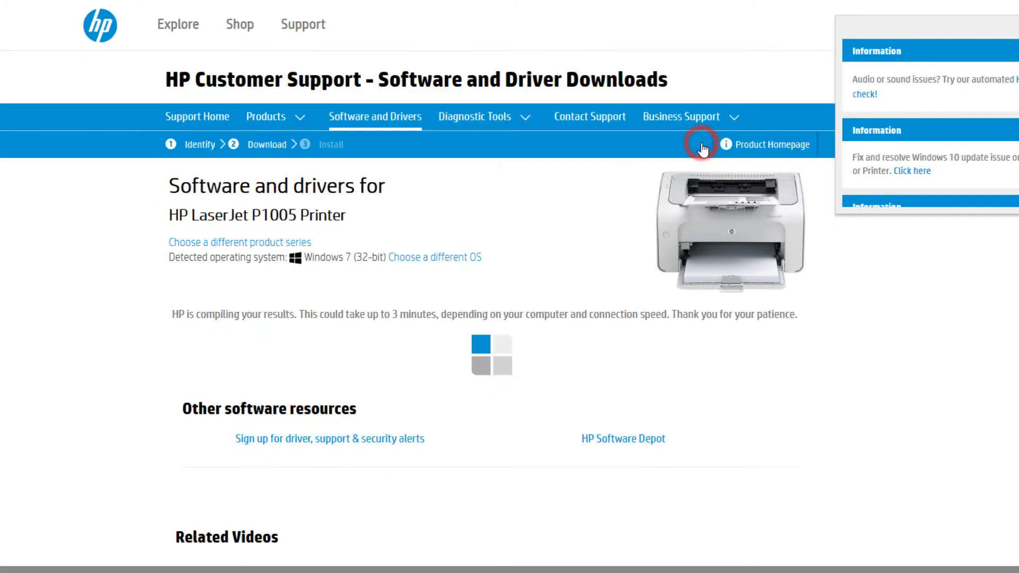
Try to download the recommended HP LaserJet P1005/P1006/P1500 Printer Series Full Feature Software and Driver, then cancel the transfer
scroll(566, 210, down, 3)
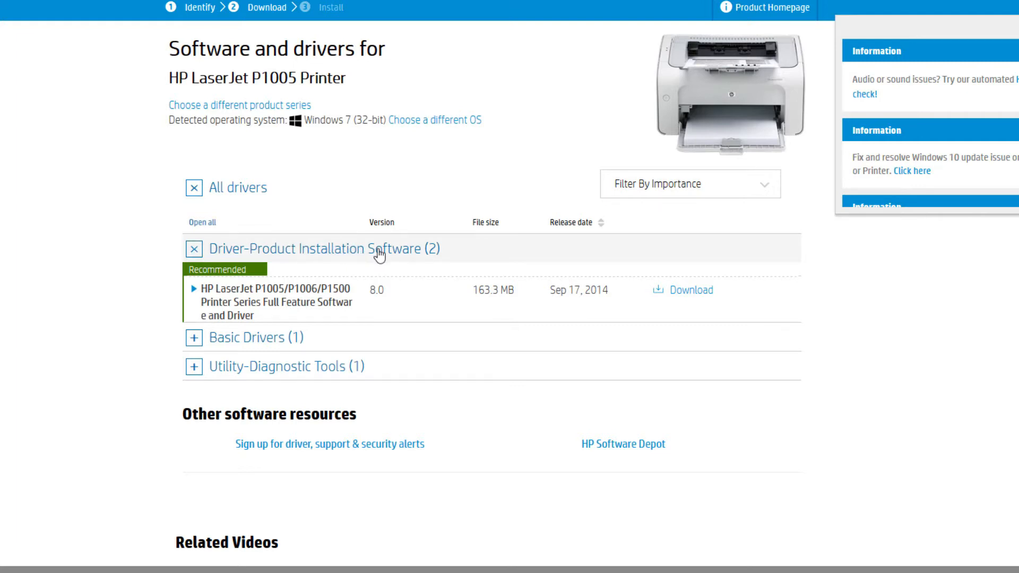
scroll(349, 254, down, 3)
scroll(451, 252, up, 1)
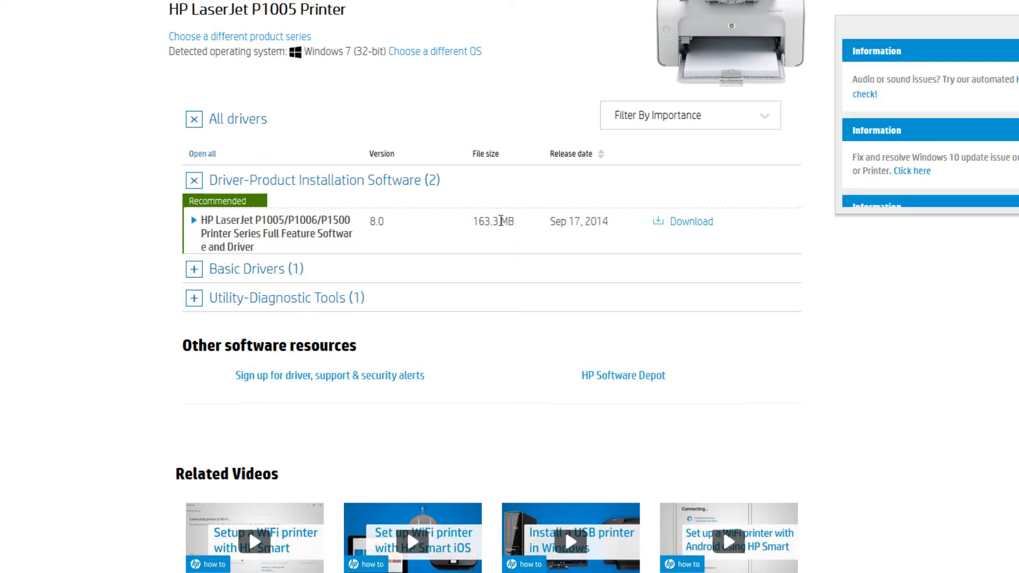
drag(473, 223, 528, 225)
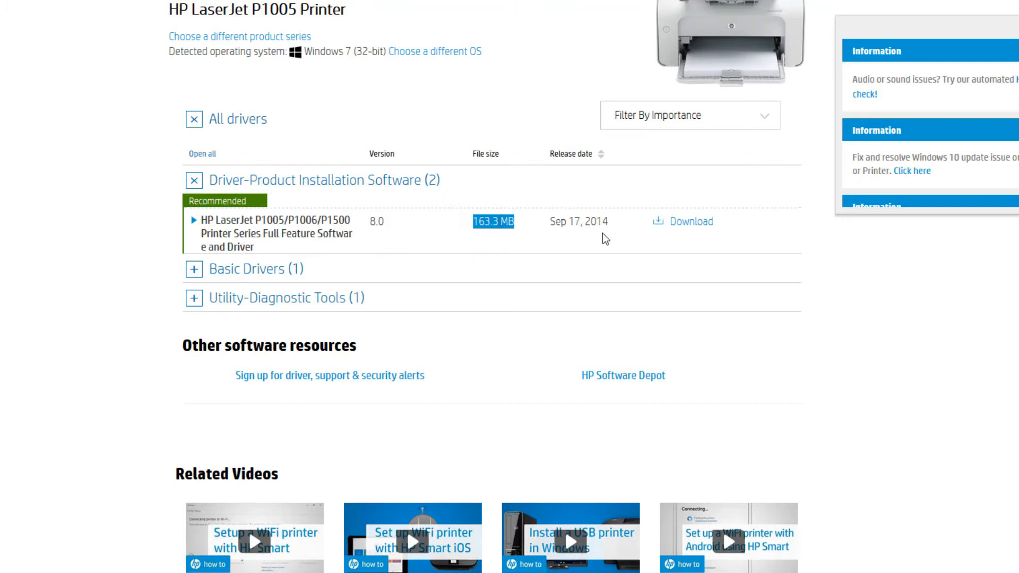
click(689, 225)
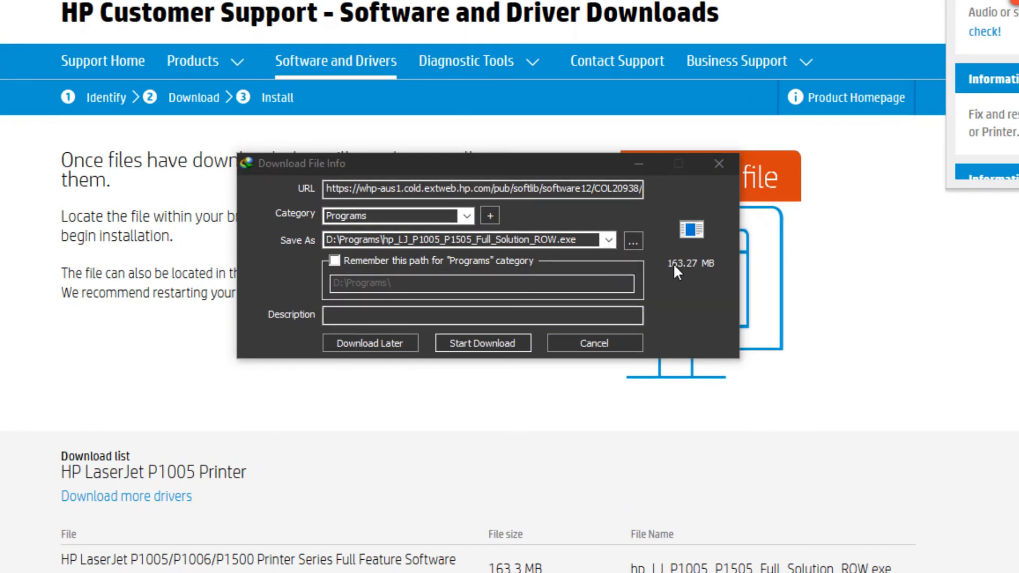
click(481, 344)
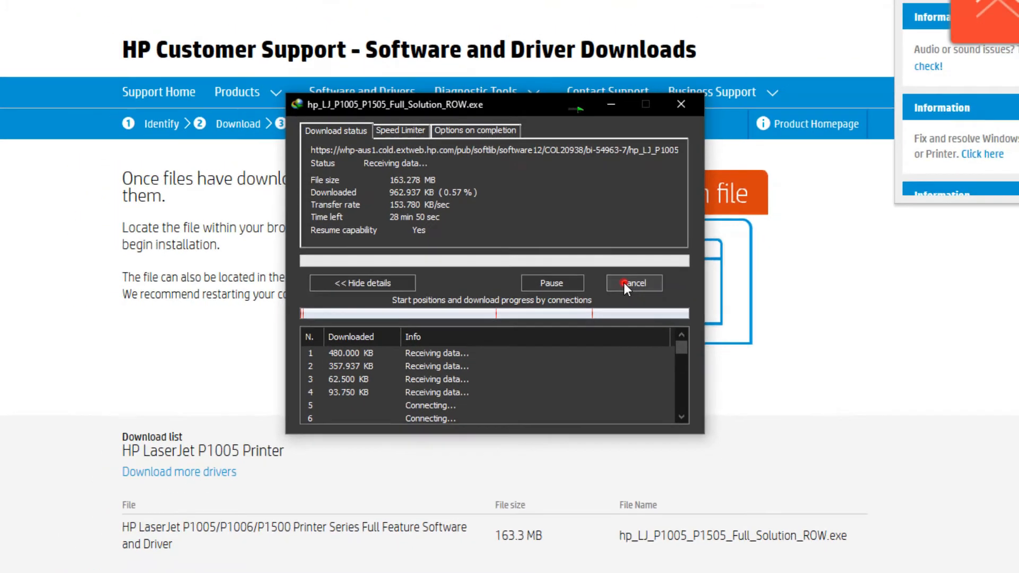
click(647, 279)
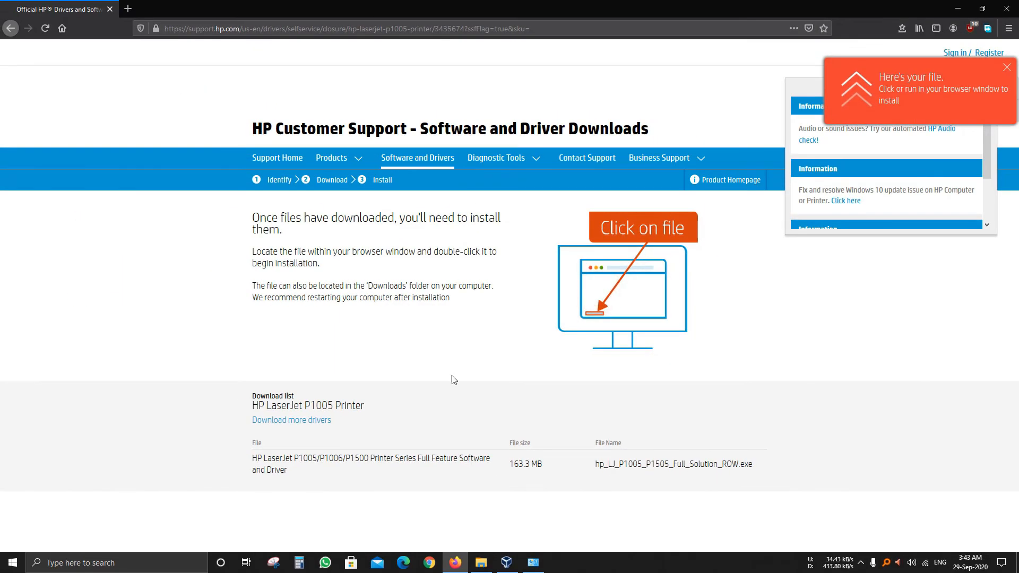
Switch to the Printer Driver folder in File Explorer and extract hp_LJ_P1005_P1505_Full_Solution_ROW into a folder of the same name
click(481, 563)
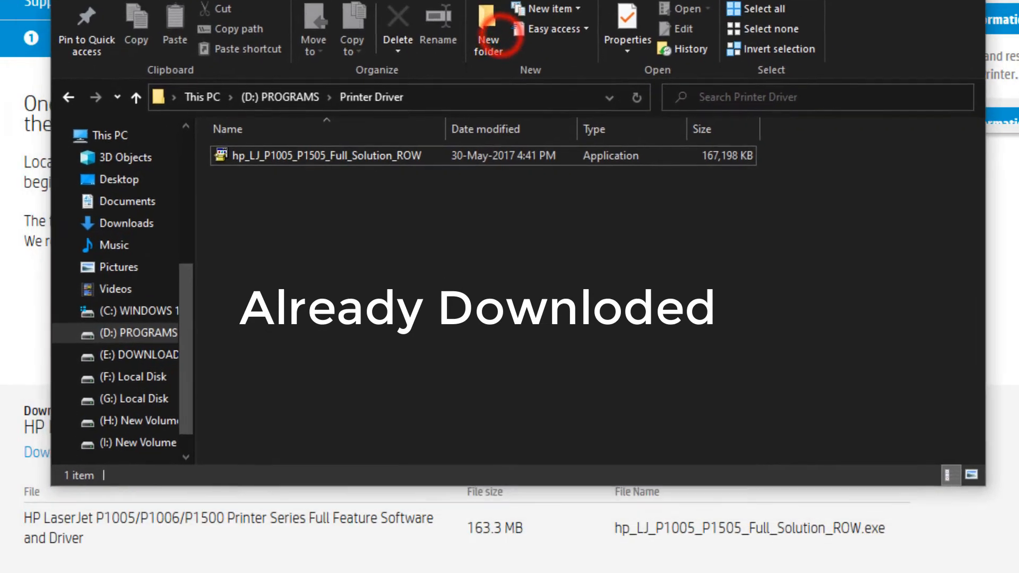
click(326, 155)
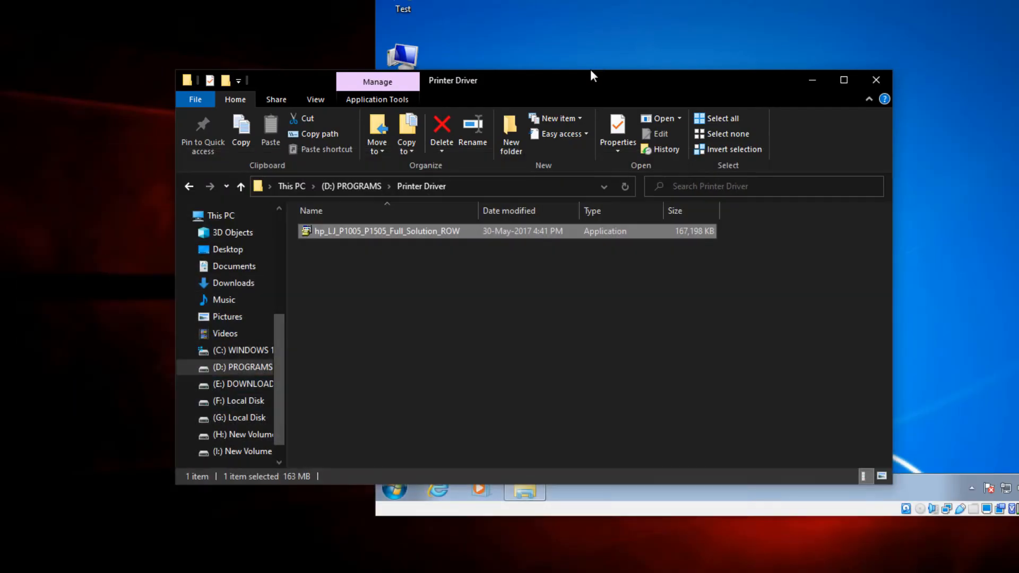
drag(588, 82, 631, 35)
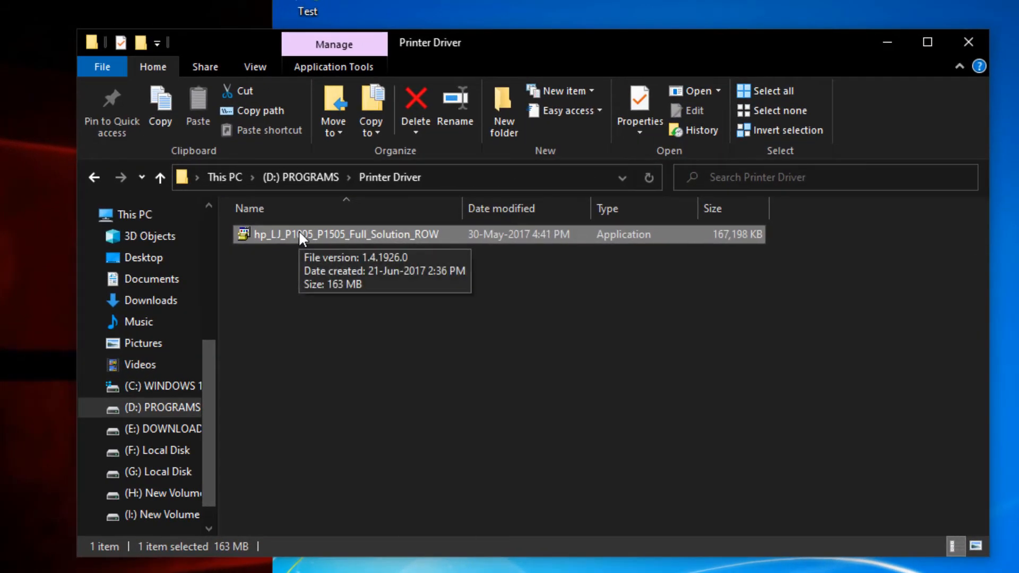
click(395, 185)
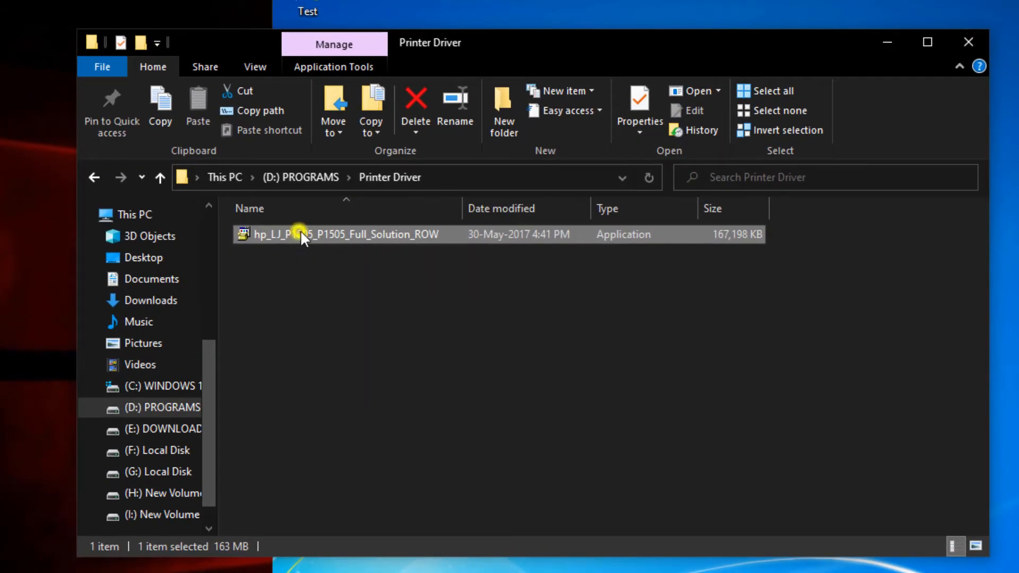
right_click(301, 230)
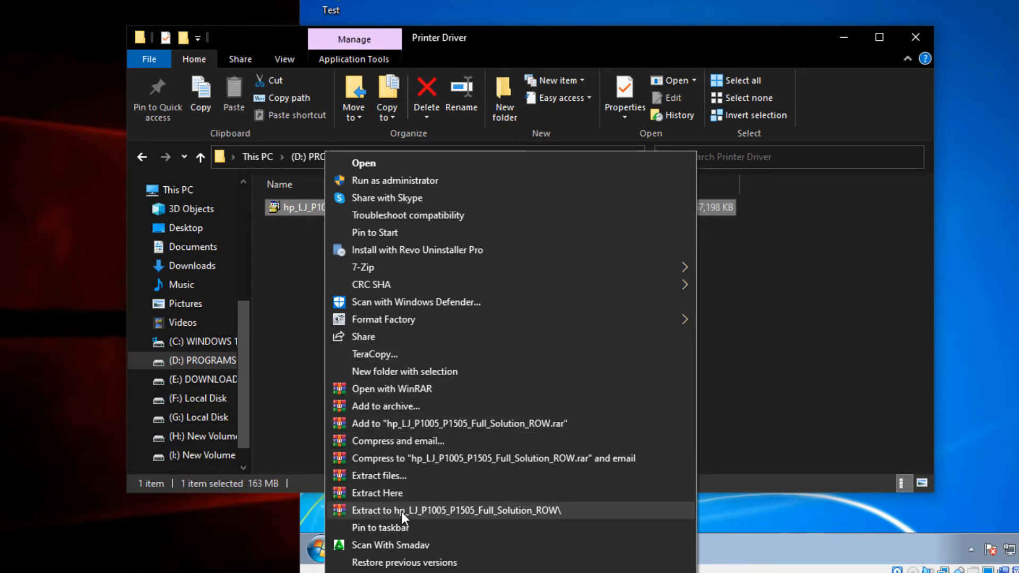
click(440, 510)
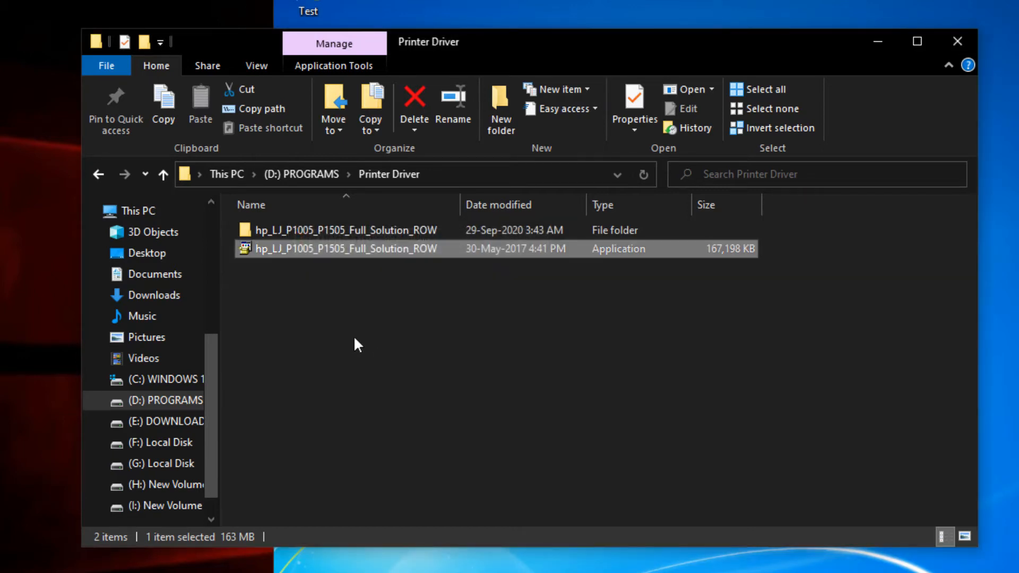
click(352, 301)
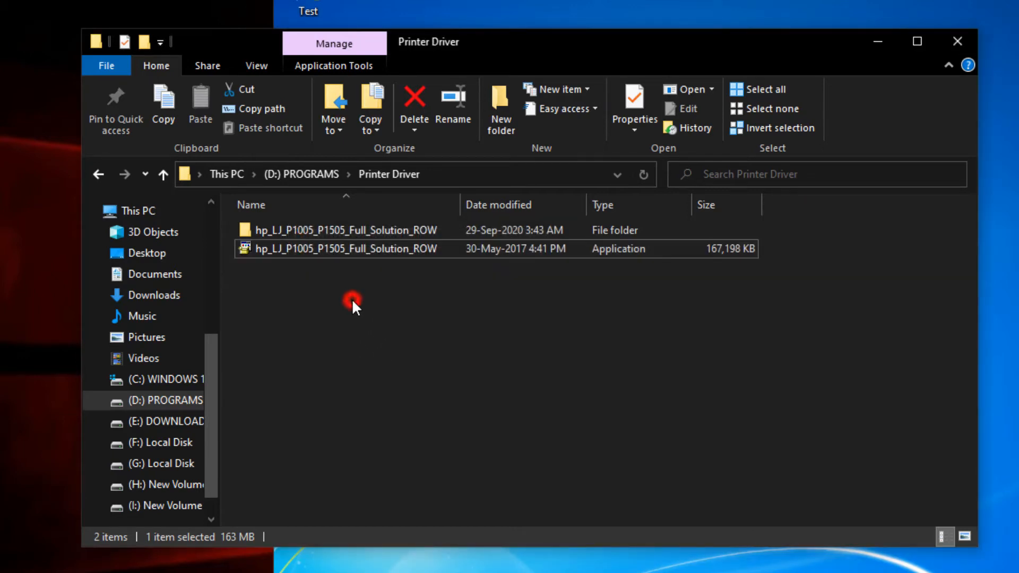
Examine the contents of the extracted driver folder and its location on drive D:, then minimize File Explorer
double_click(305, 231)
scroll(375, 338, down, 10)
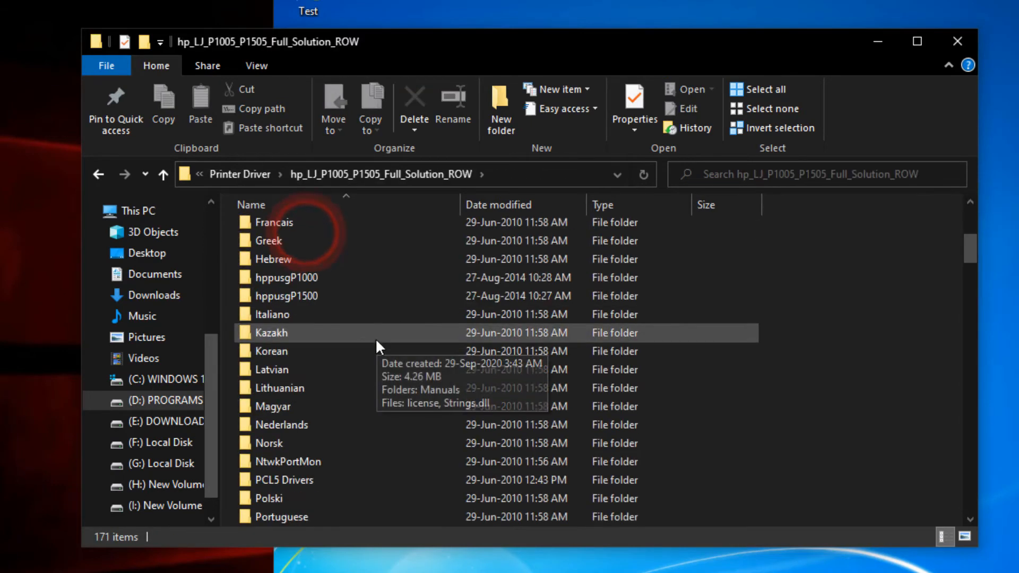
scroll(376, 341, down, 20)
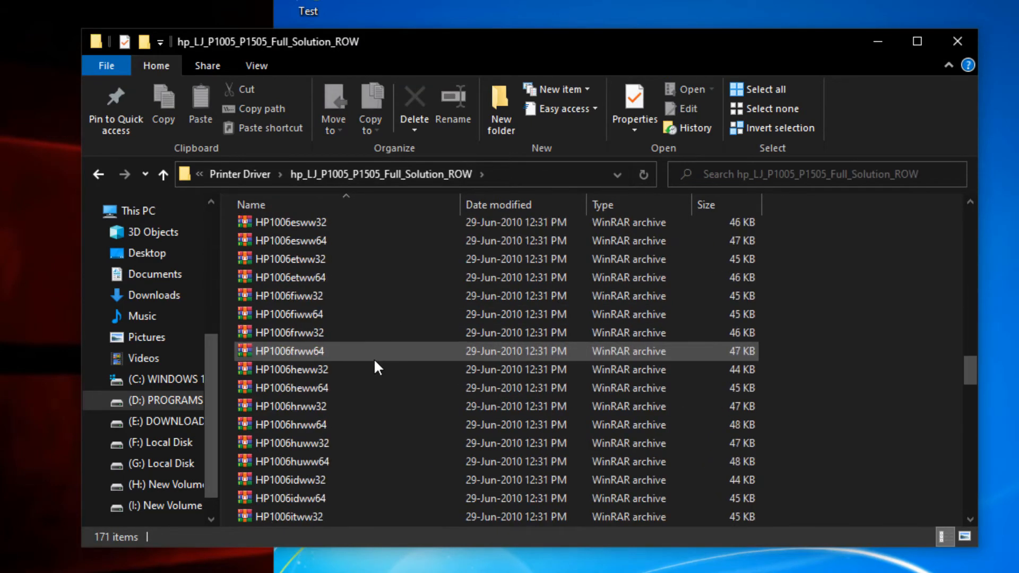
scroll(374, 358, down, 14)
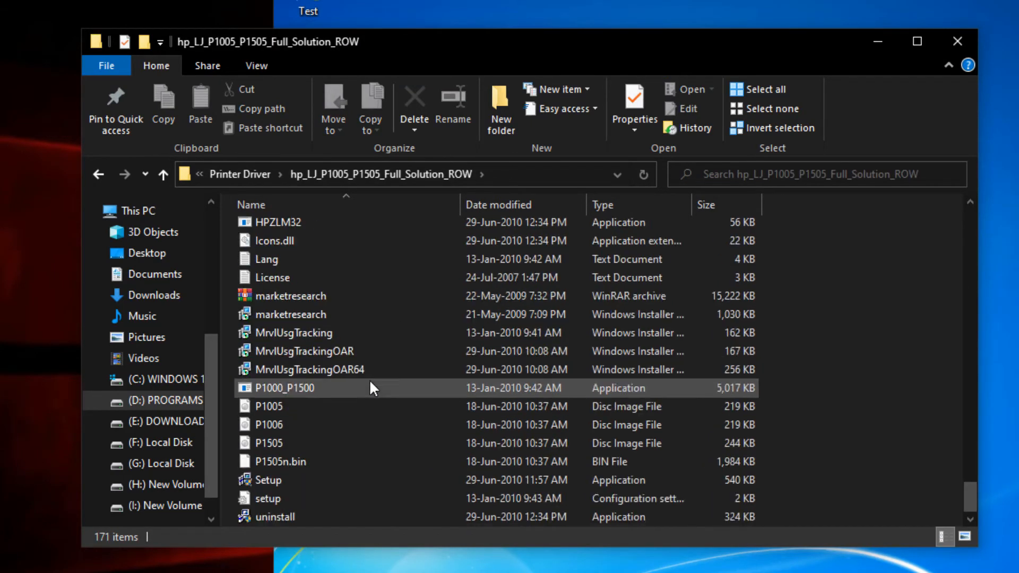
scroll(370, 380, up, 4)
scroll(369, 380, up, 3)
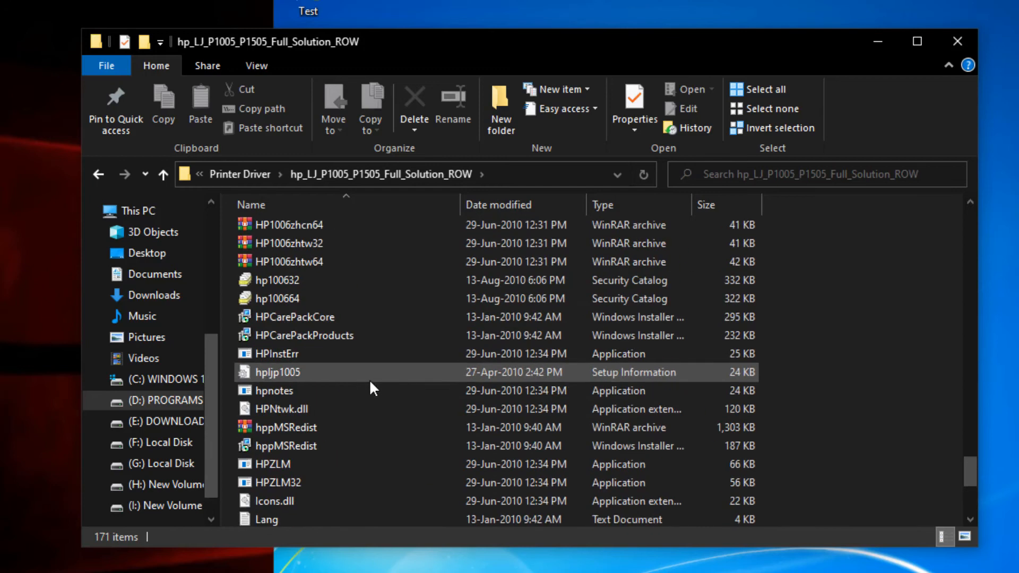
click(163, 175)
click(409, 339)
drag(485, 44, 283, 33)
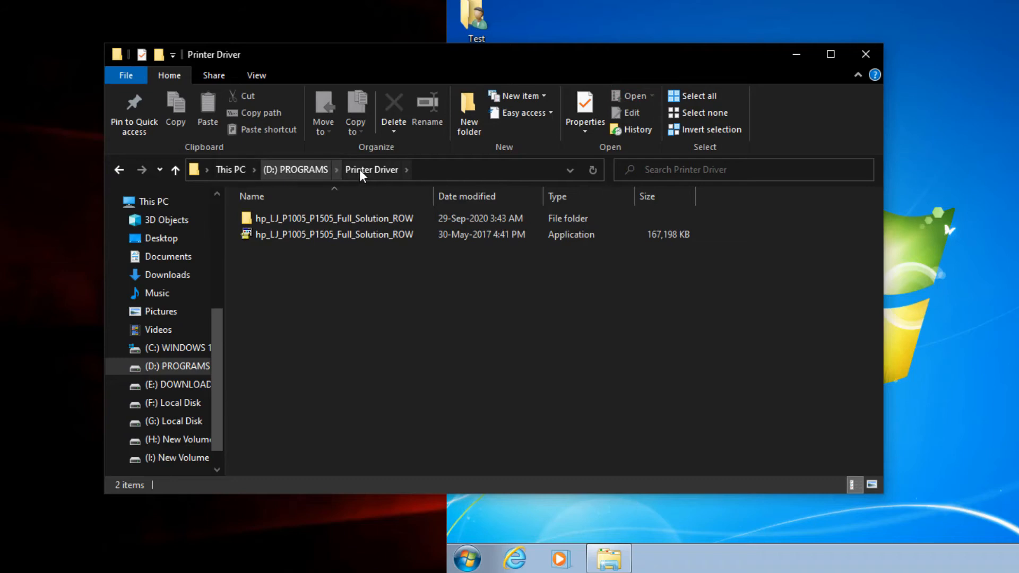
click(443, 169)
click(340, 301)
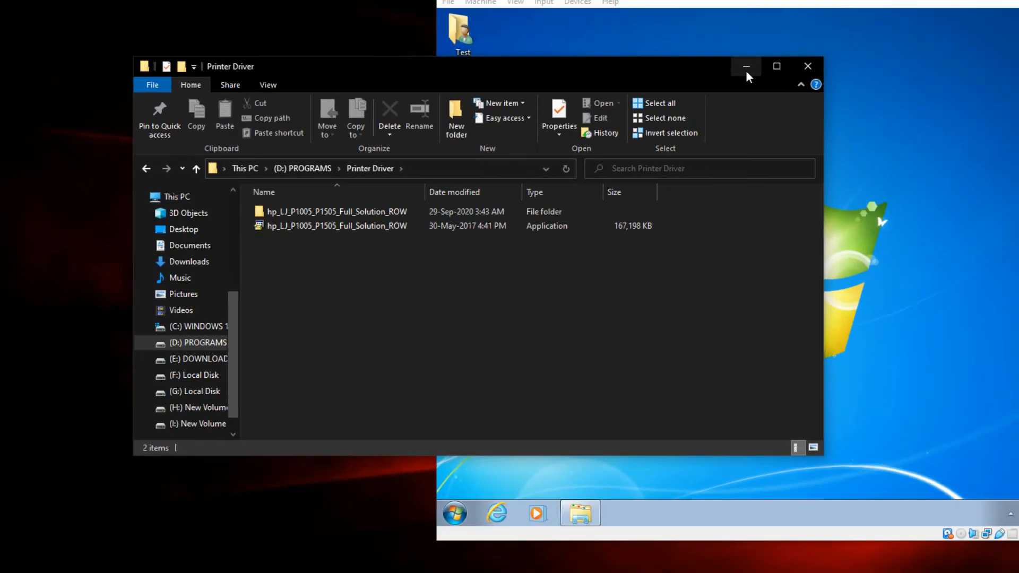
click(796, 54)
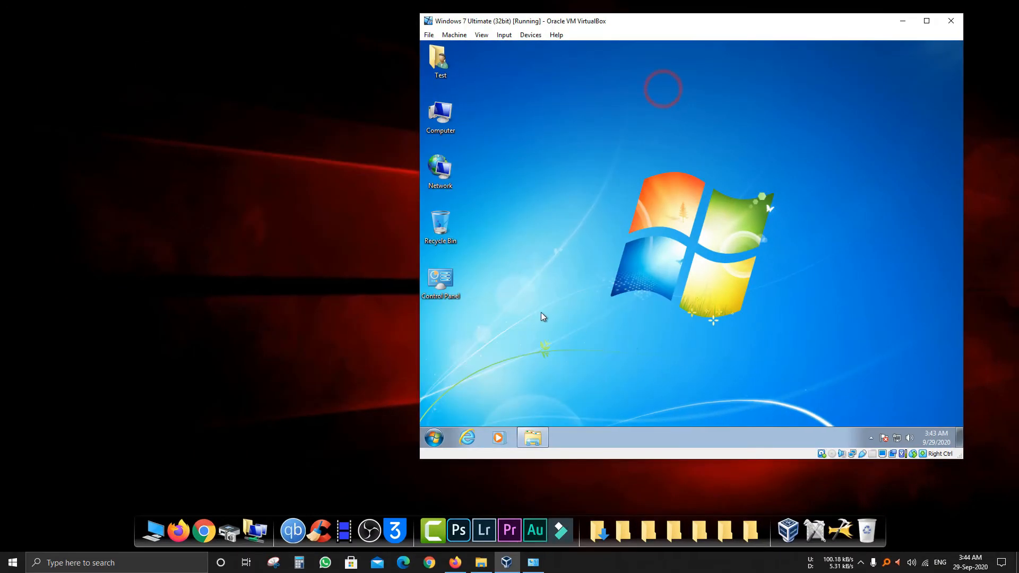
Open Devices and Printers on the host and bring up the sharing settings in the HP LaserJet P1005 printer properties
click(230, 528)
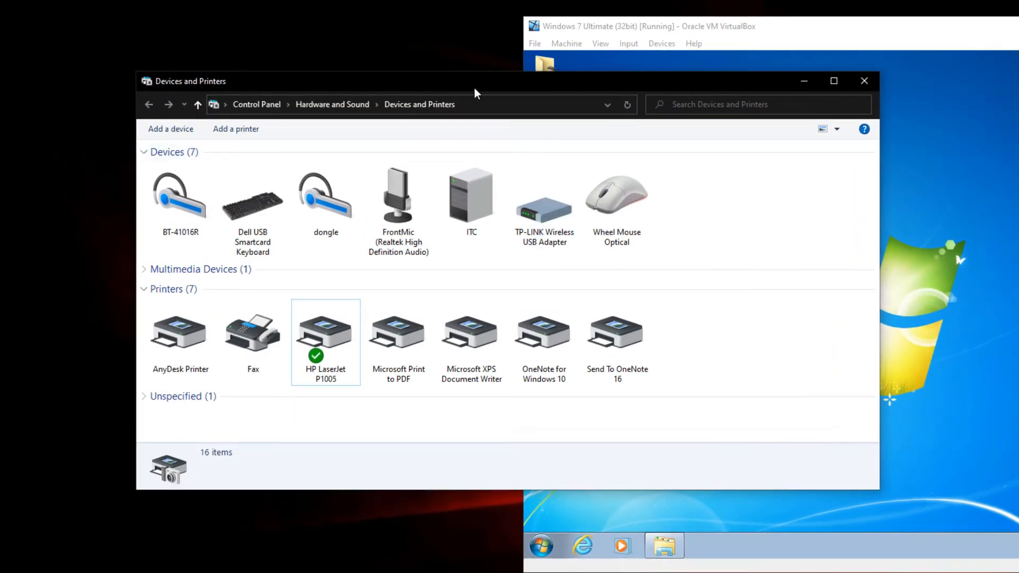
drag(474, 88, 443, 76)
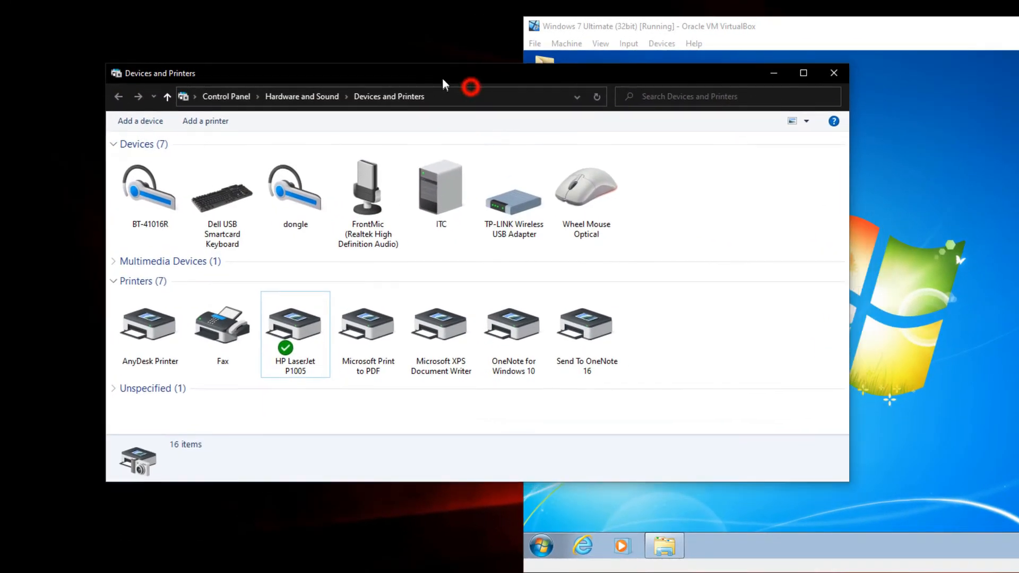
click(295, 356)
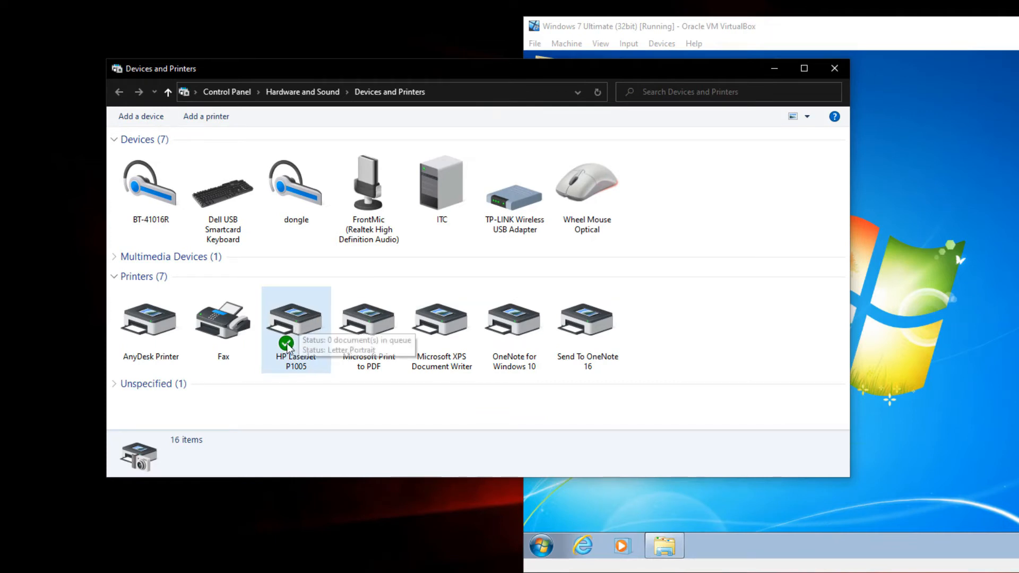
right_click(299, 320)
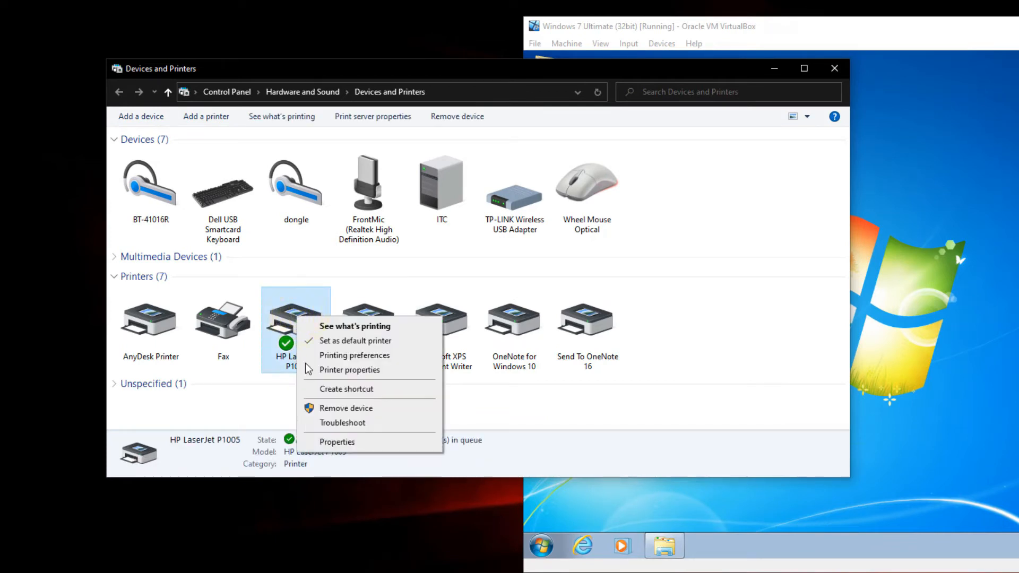
click(340, 370)
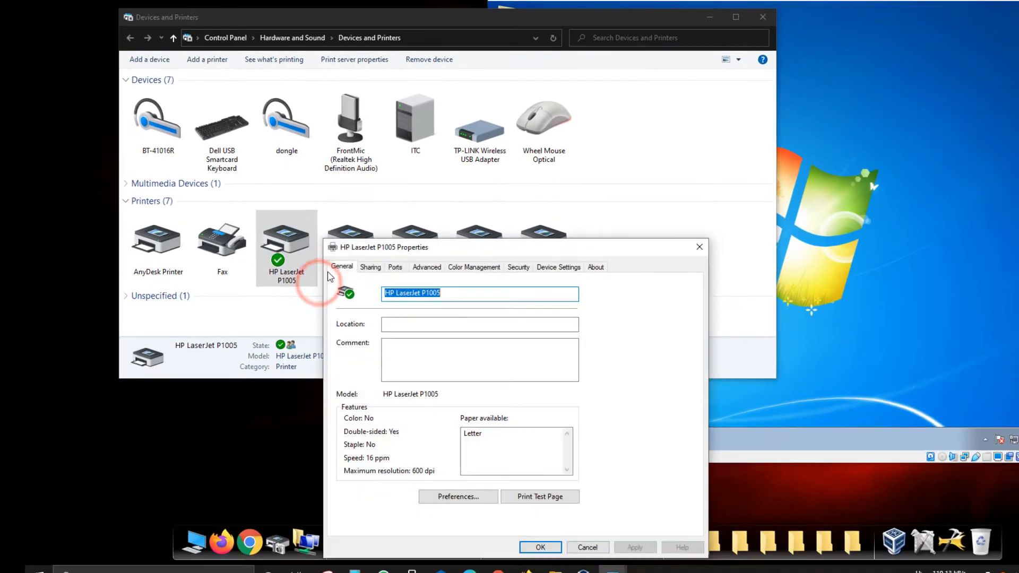
drag(463, 247, 445, 124)
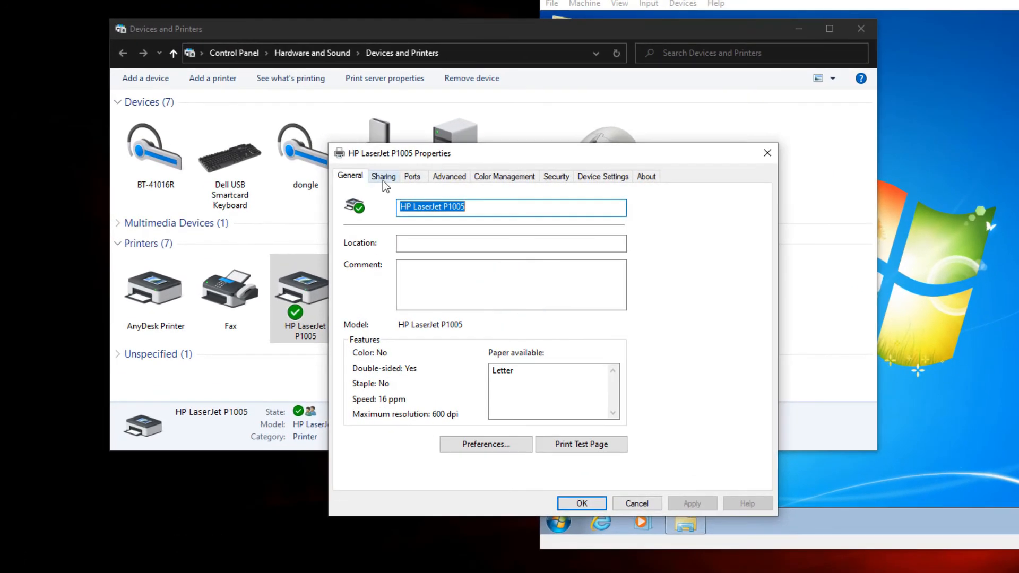
click(384, 177)
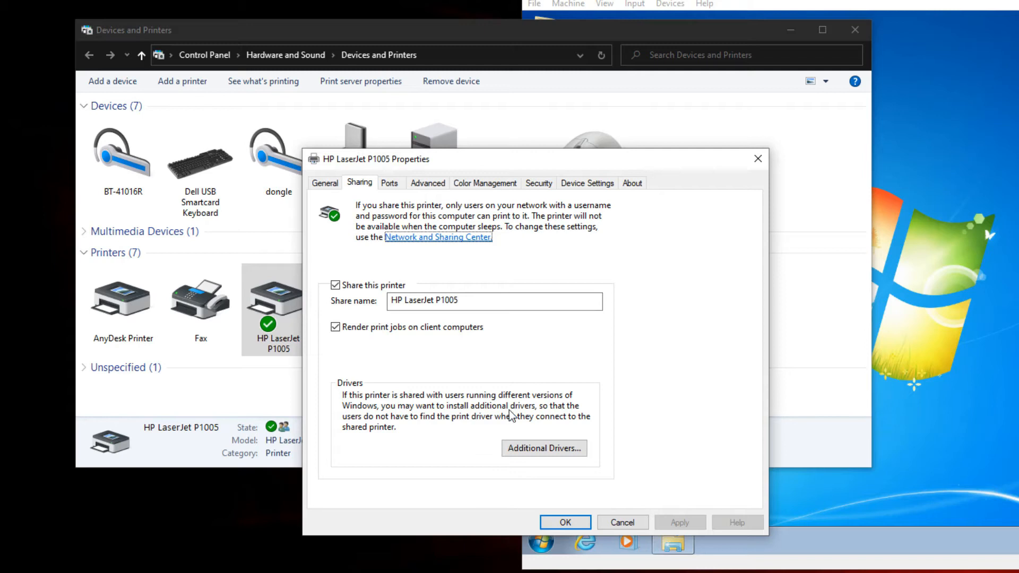
Select the x86 Type 3 - User Mode additional driver for the shared printer and confirm its installation
click(534, 451)
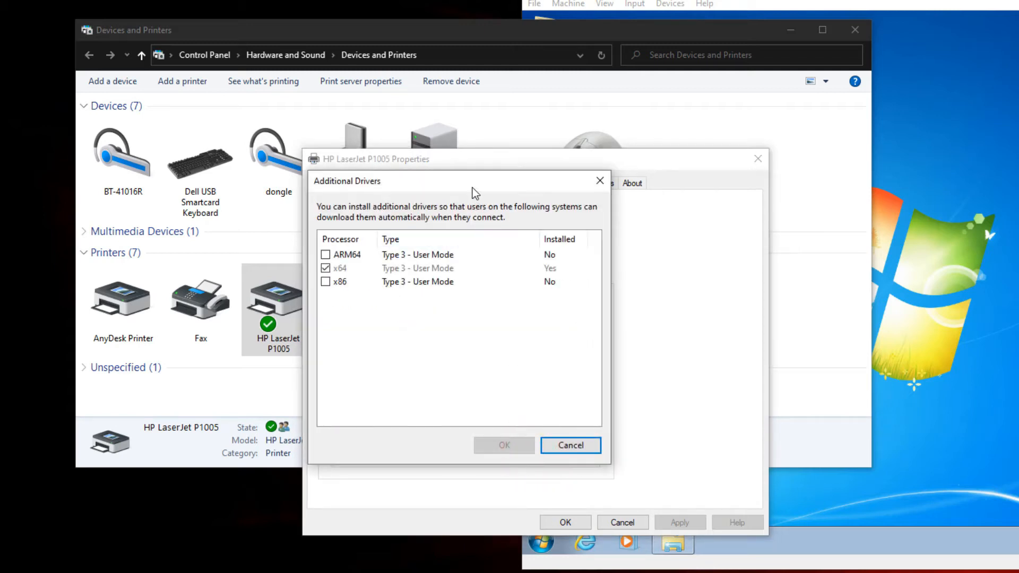
drag(472, 187, 518, 189)
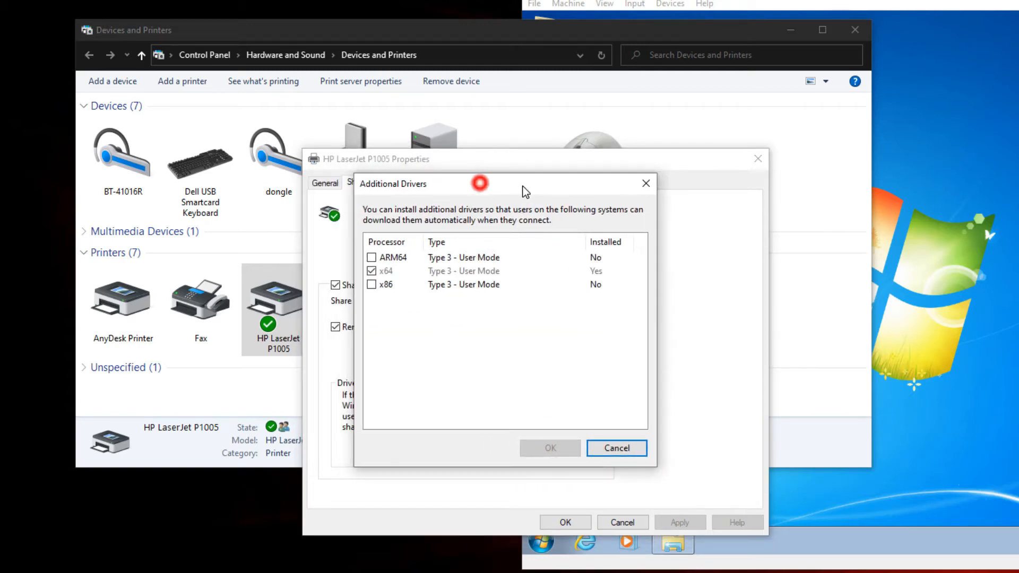
click(372, 287)
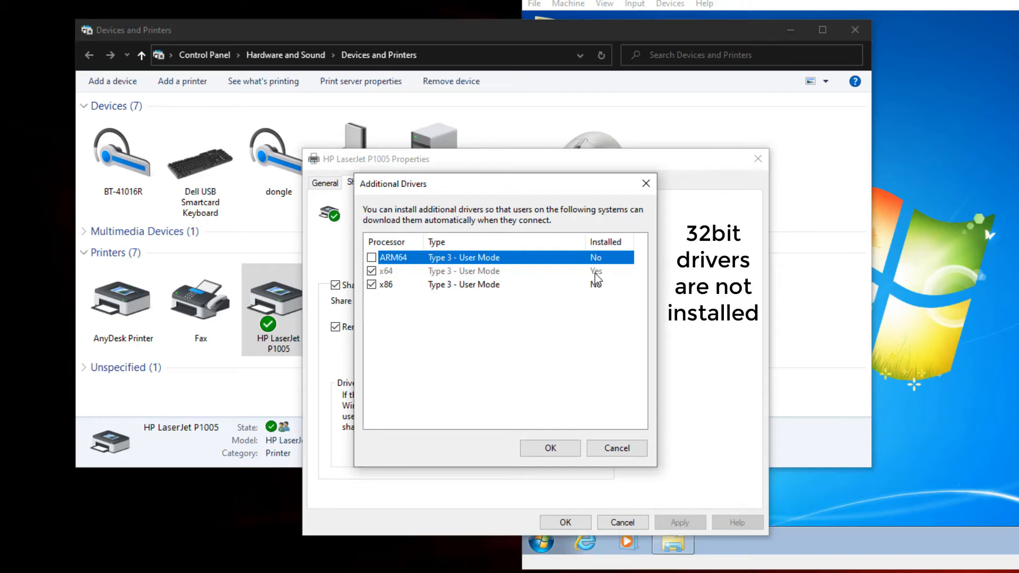
click(597, 288)
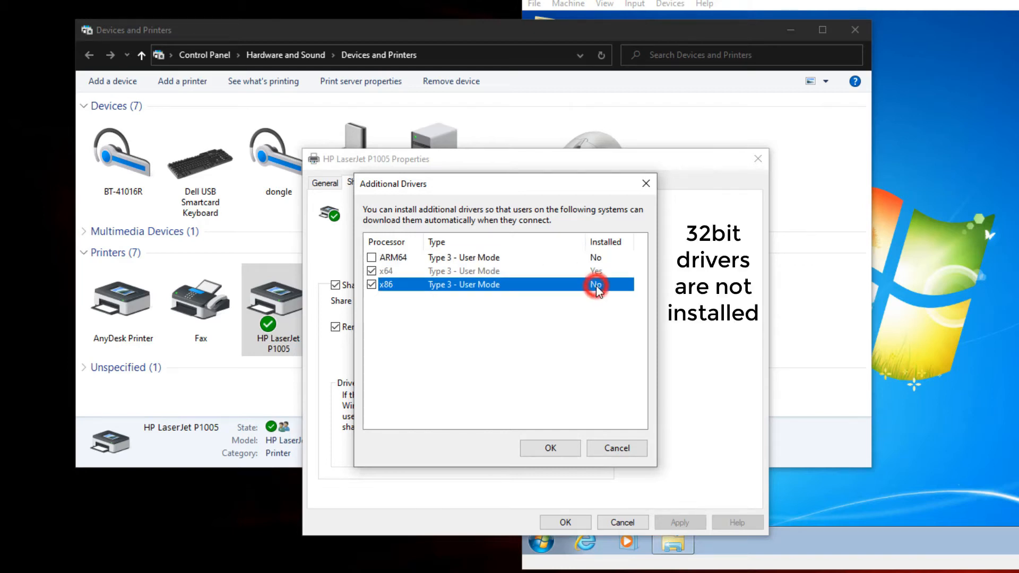
click(551, 448)
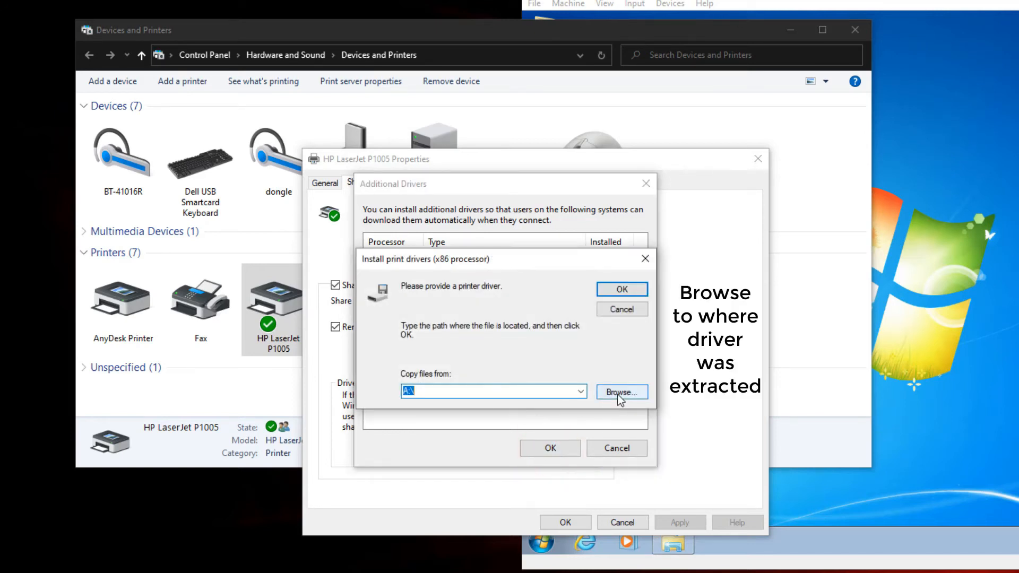
Browse for the x86 driver file in the hp_LJ_P1005_P1505_Full_Solution_ROW folder inside Printer Driver on the D: PROGRAMS drive
click(617, 393)
drag(555, 288, 686, 241)
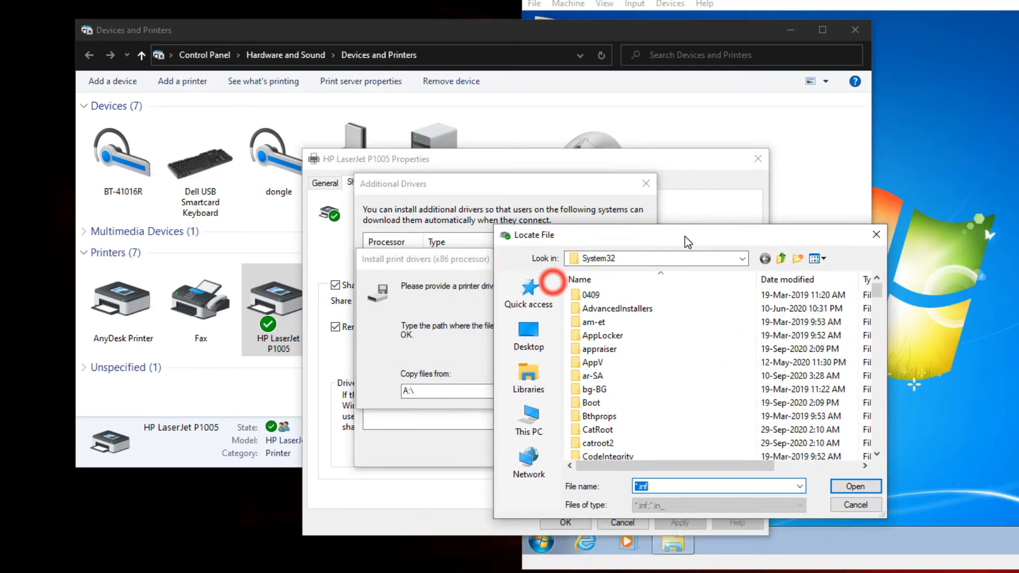
click(528, 419)
scroll(628, 419, down, 3)
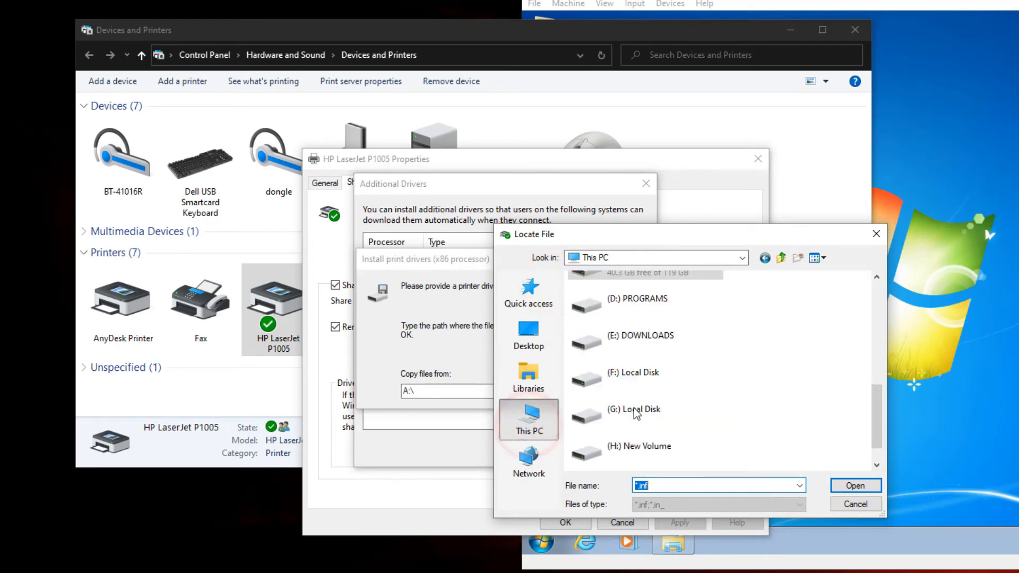
double_click(631, 300)
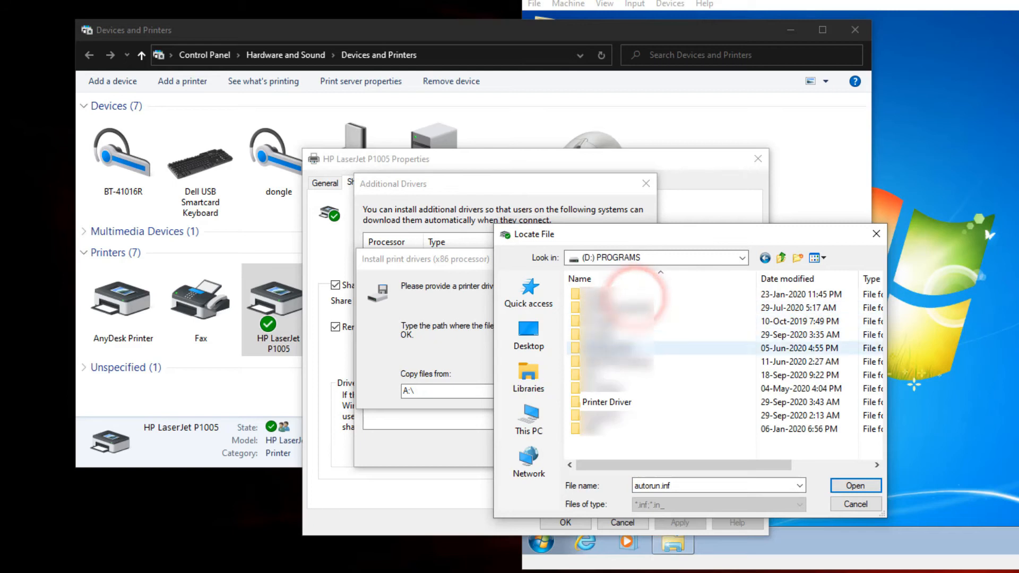
double_click(598, 406)
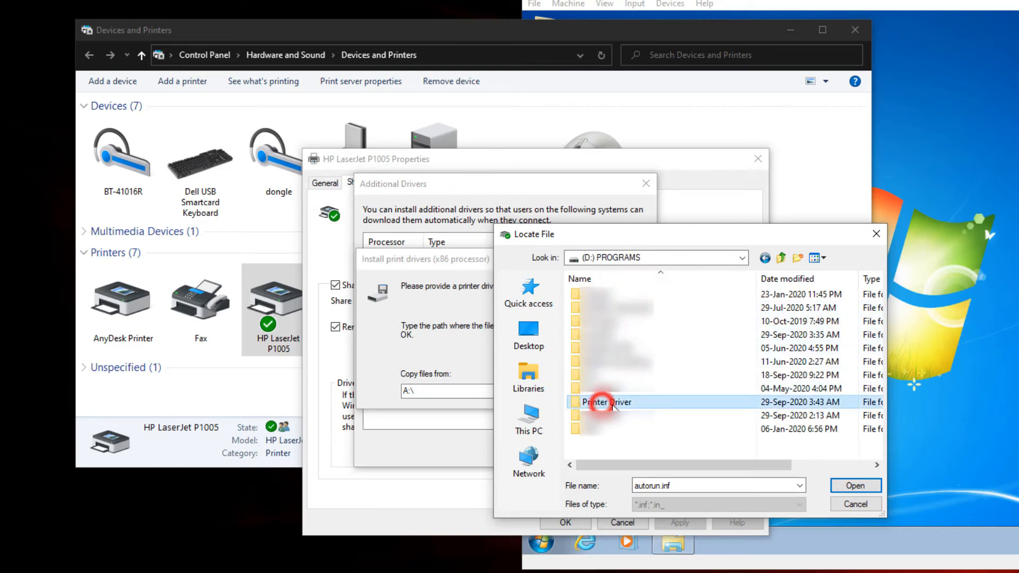
click(615, 295)
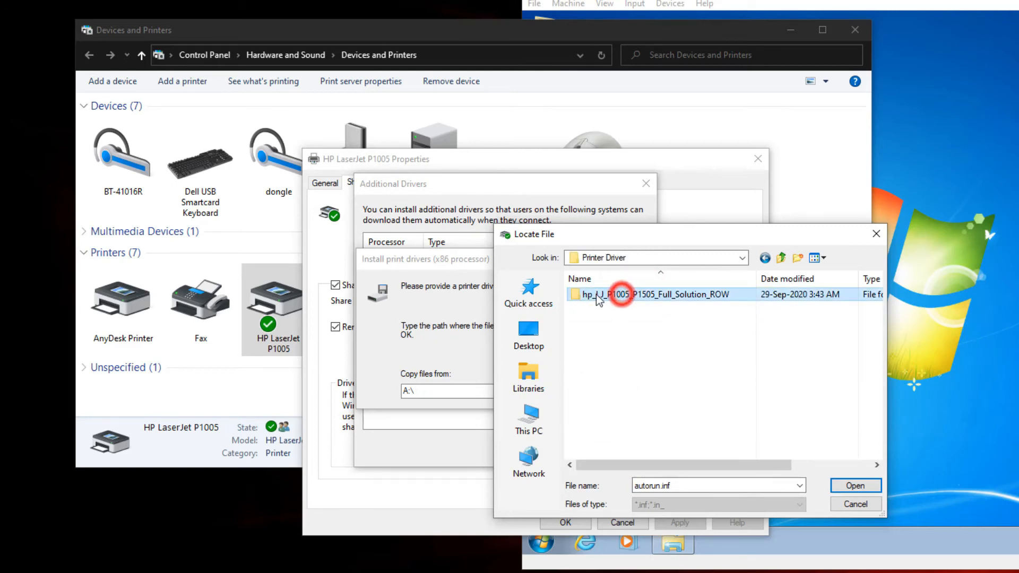
double_click(614, 295)
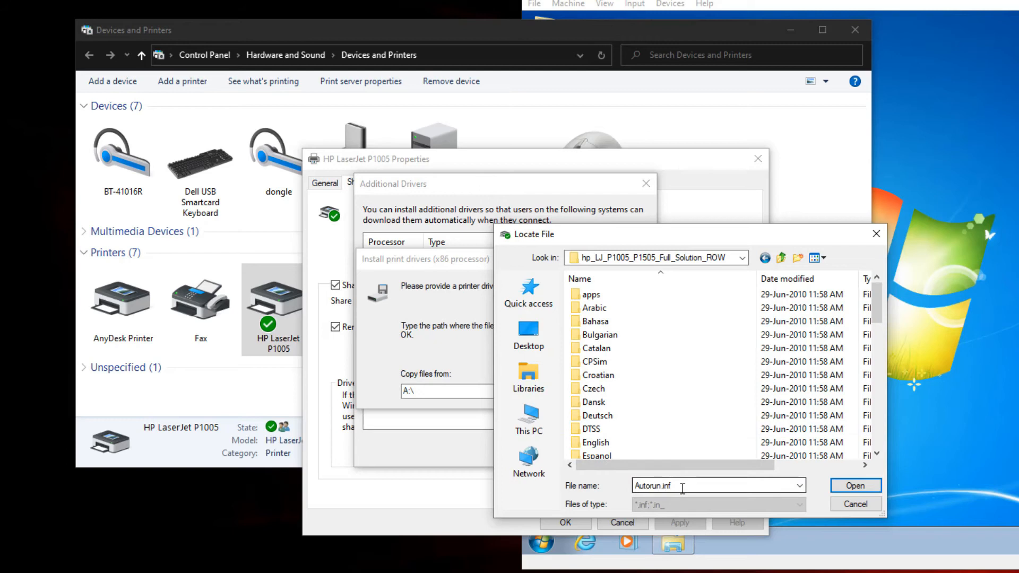
Choose Autorun.inf as the driver source, install the x86 print driver from that folder and confirm the additional drivers
drag(877, 304, 877, 422)
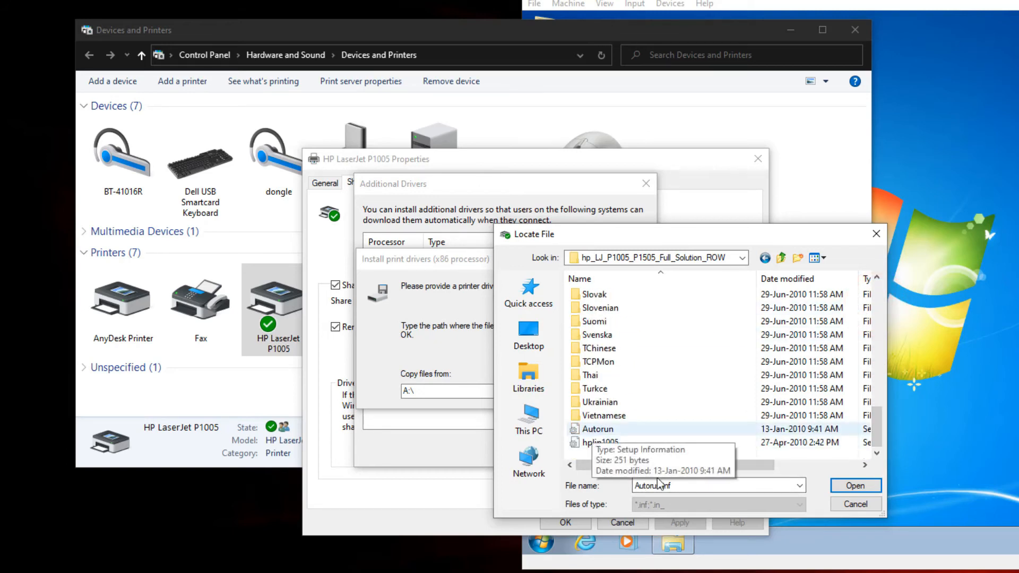
click(854, 487)
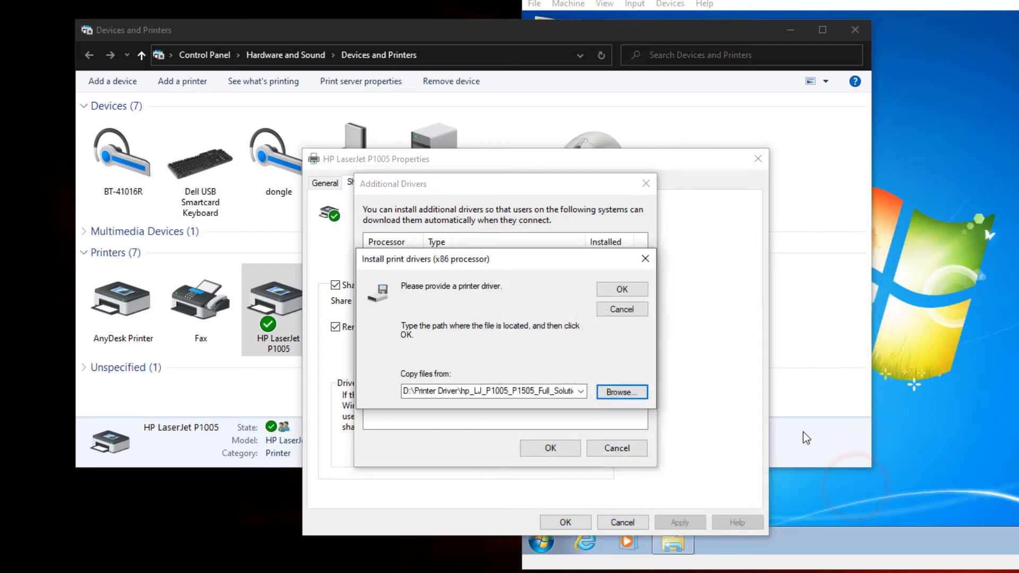
click(611, 289)
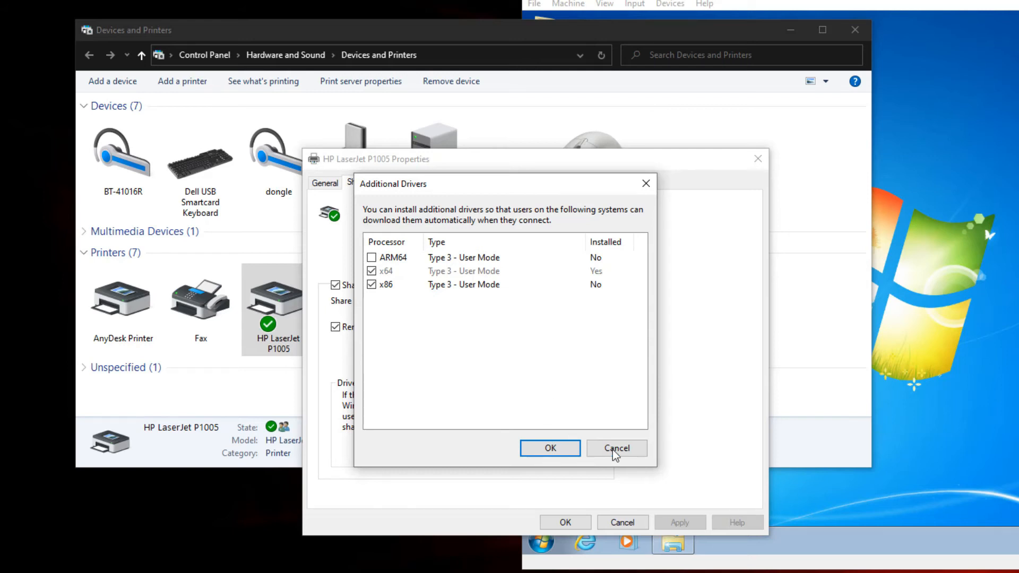
click(550, 449)
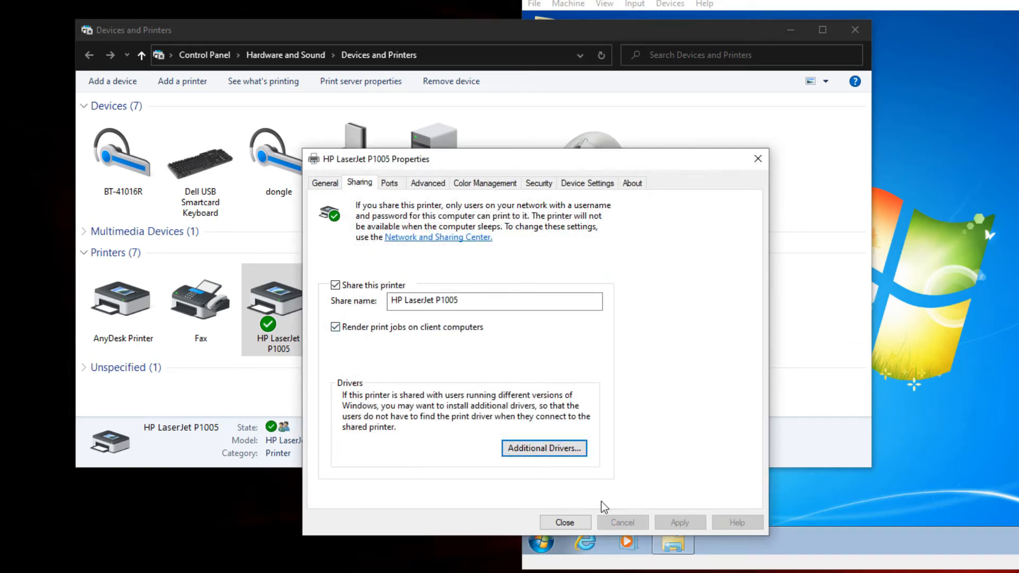
Check the printer's additional drivers list for the x86 entry, then close the properties and minimize Devices and Printers
click(540, 449)
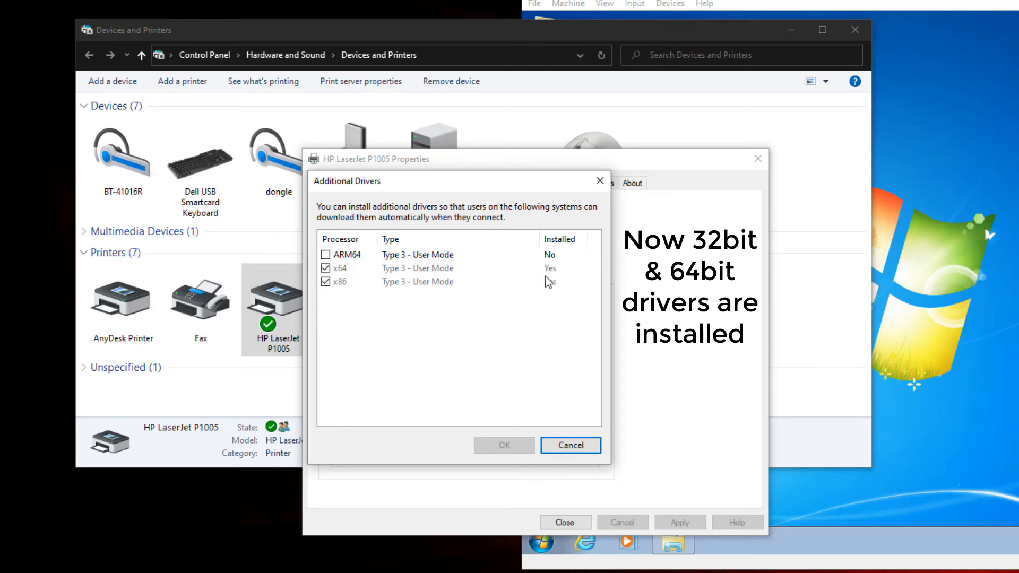
click(600, 181)
click(564, 522)
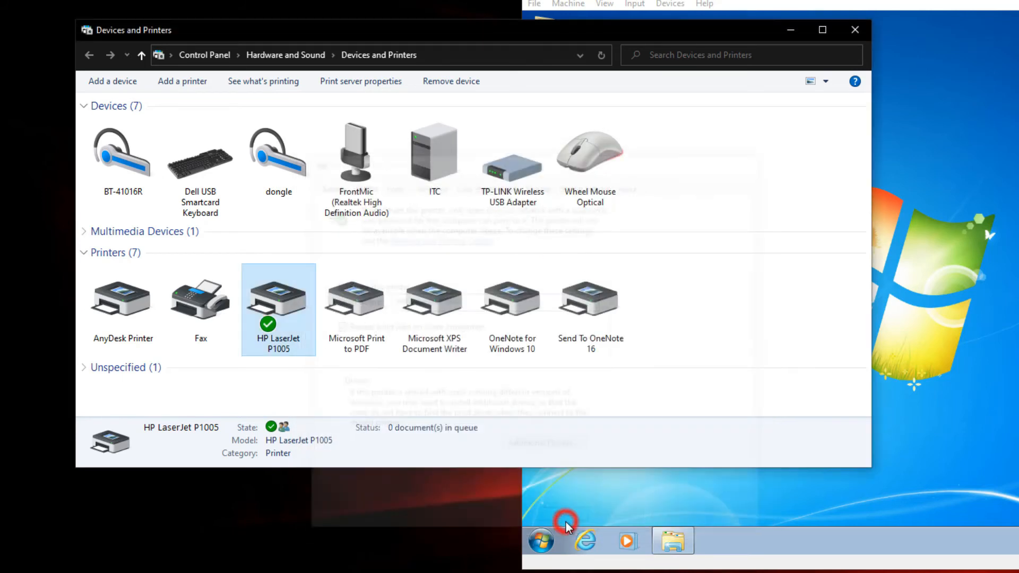
click(497, 405)
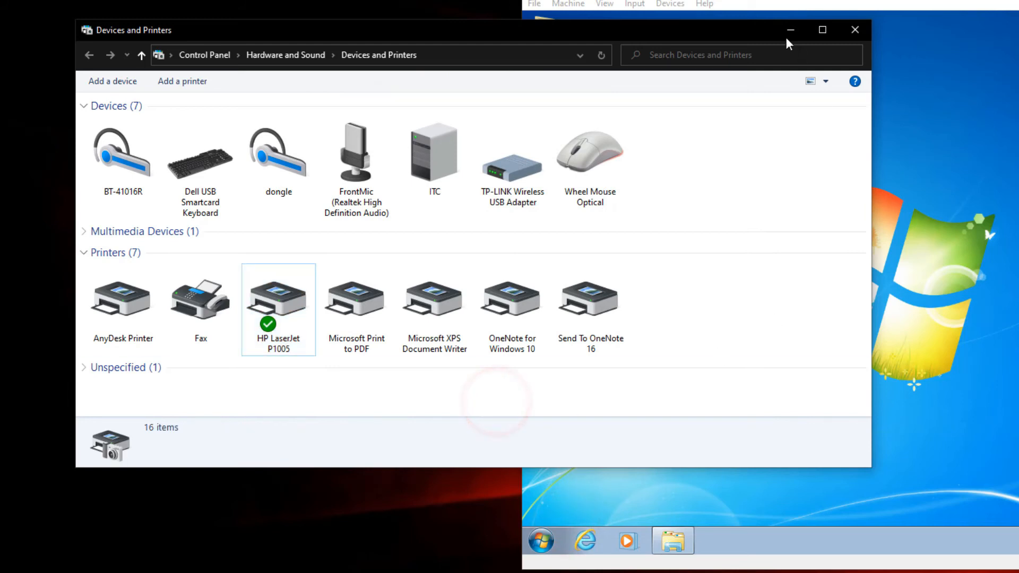
click(791, 29)
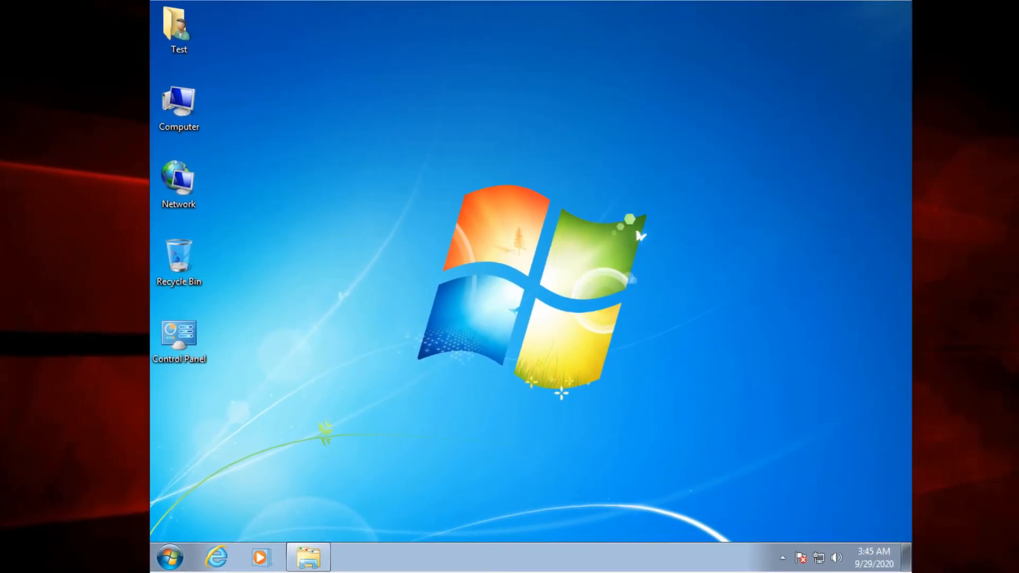
On the Windows 7 machine, connect to the shared HP LaserJet P1005 on ITC and install its driver
right_click(423, 86)
click(452, 128)
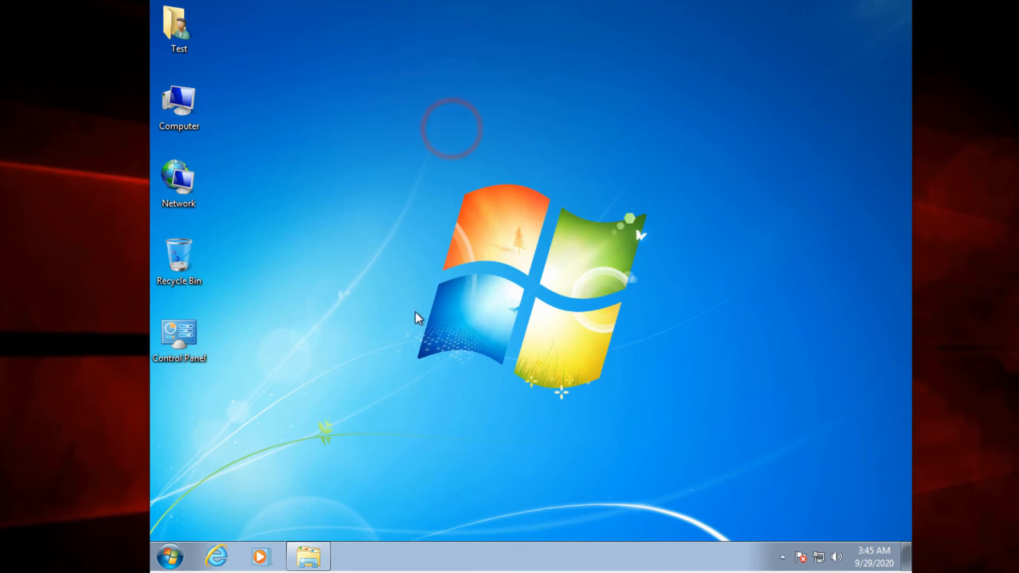
click(300, 562)
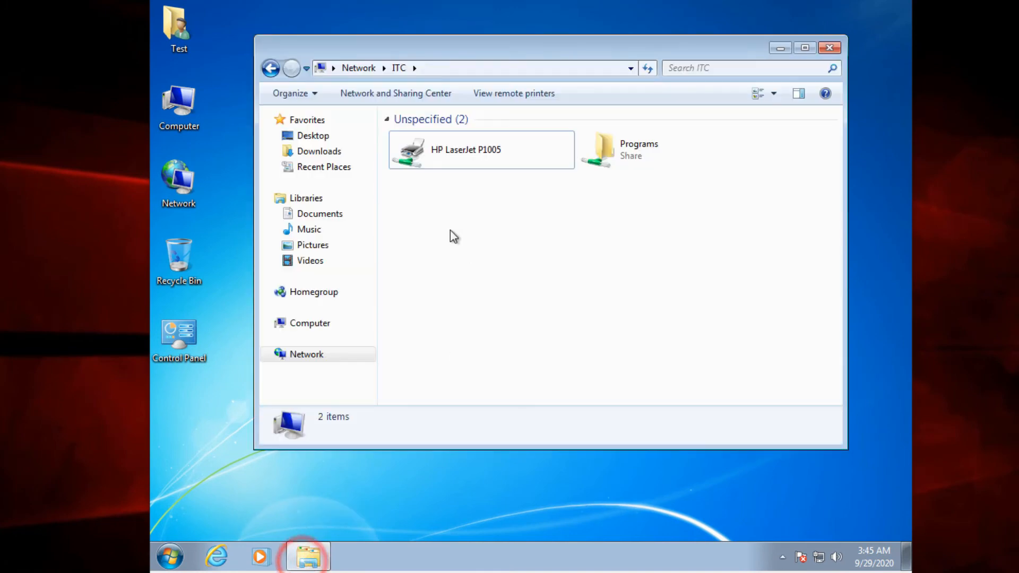
right_click(428, 152)
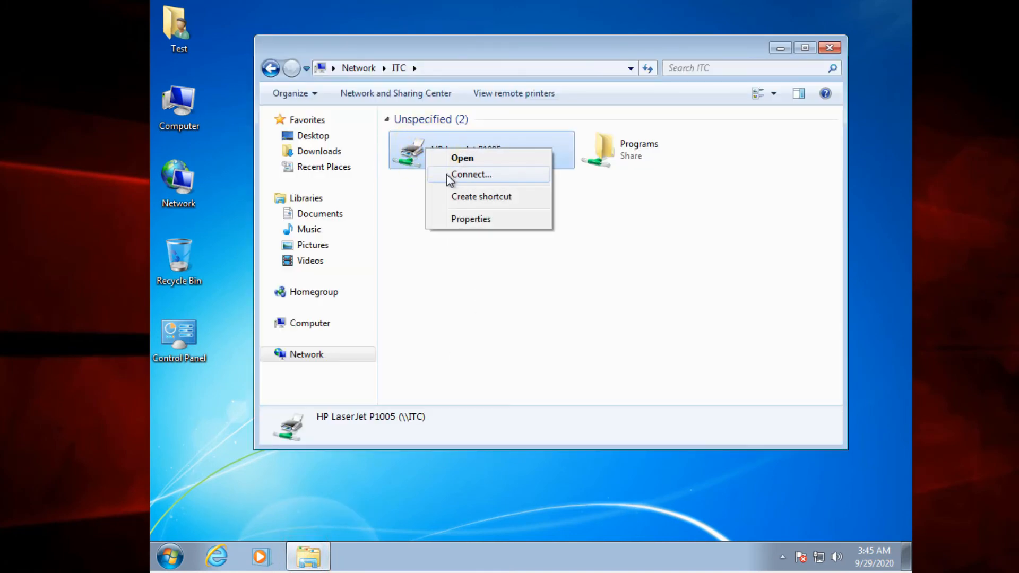
click(465, 177)
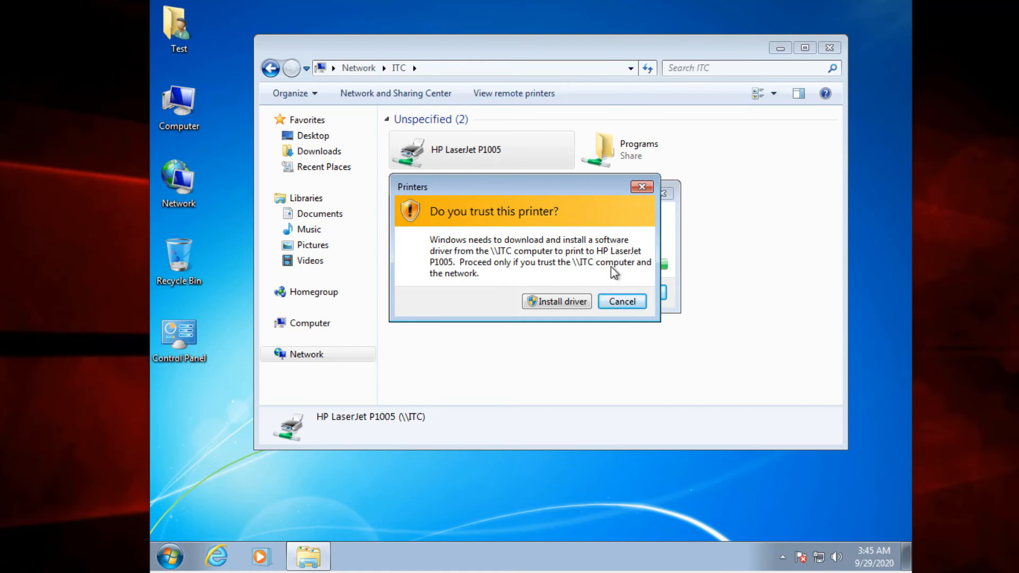
click(550, 304)
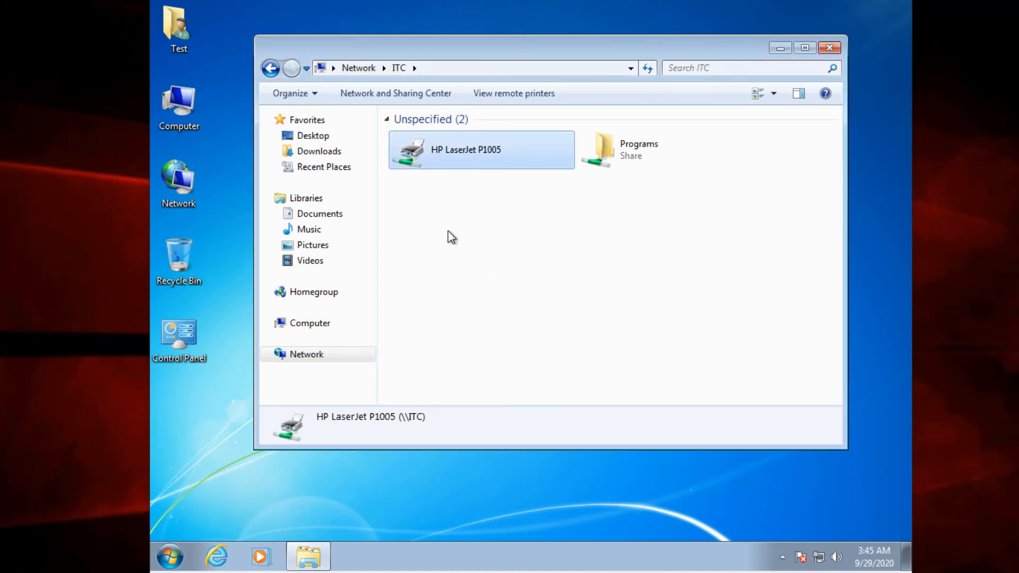
right_click(427, 148)
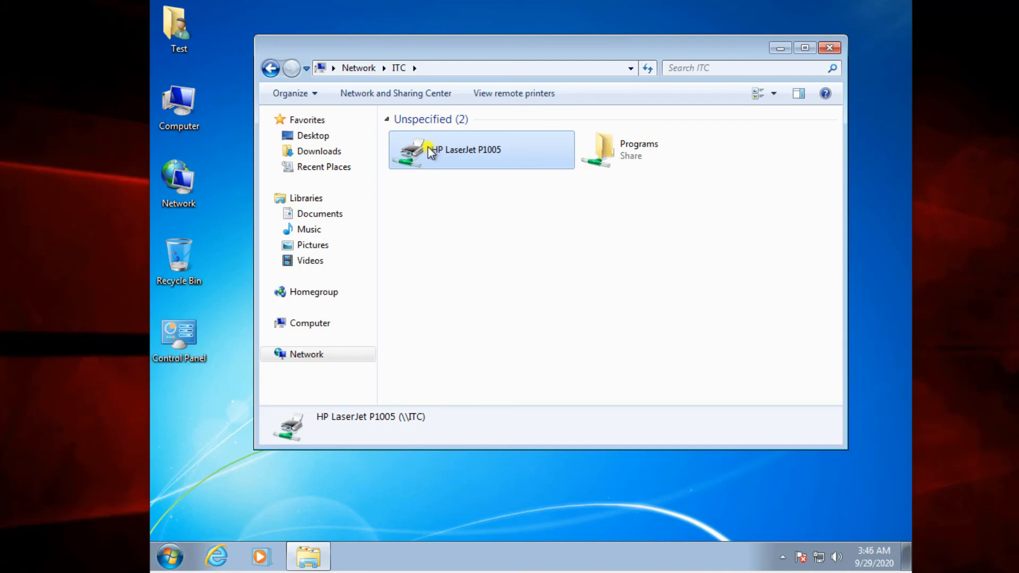
right_click(408, 223)
click(440, 271)
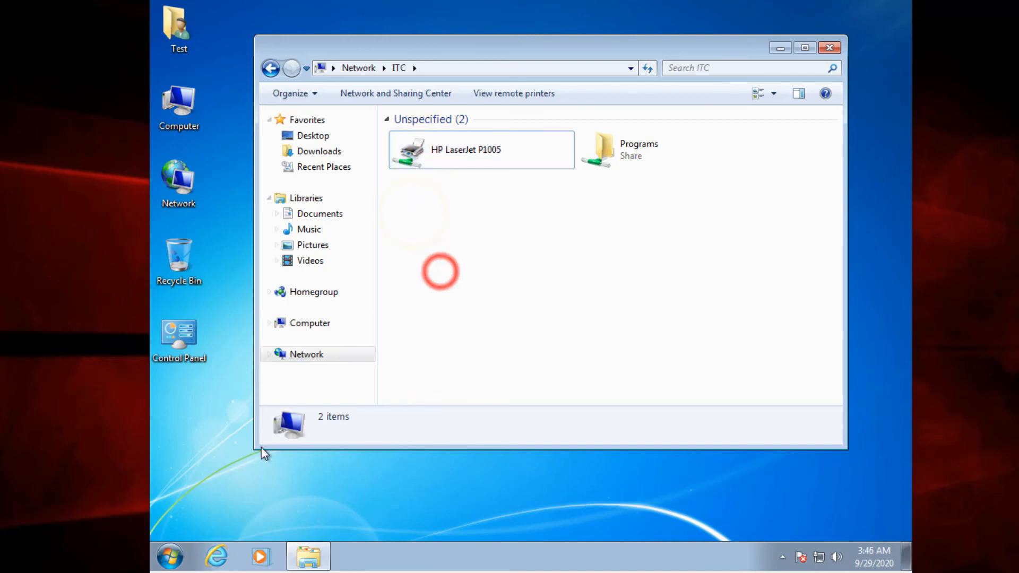
Open Devices and Printers on Windows 7, examine the device properties of HP LaserJet P1005 on ITC, and close them
click(171, 554)
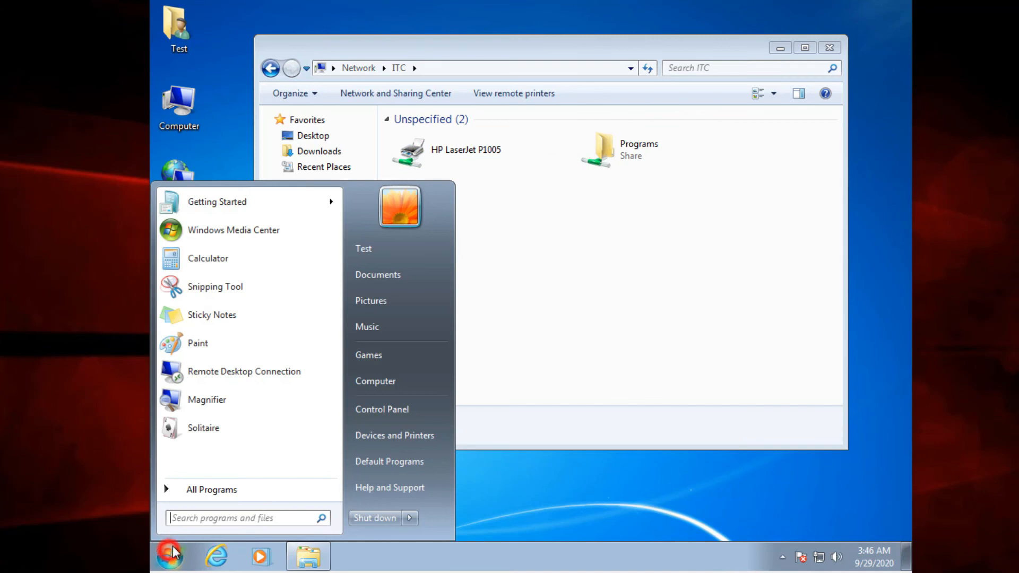
click(383, 436)
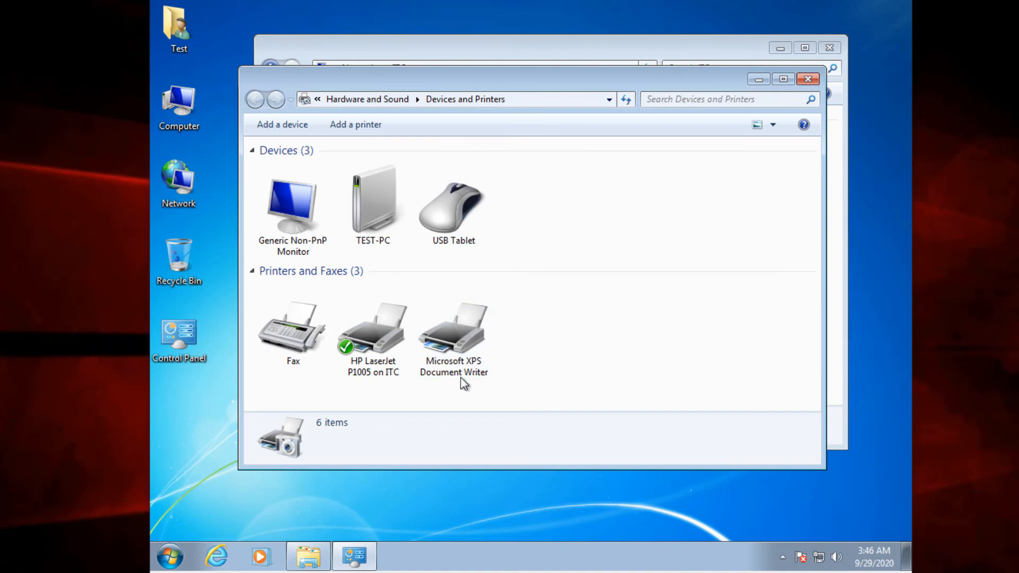
click(373, 350)
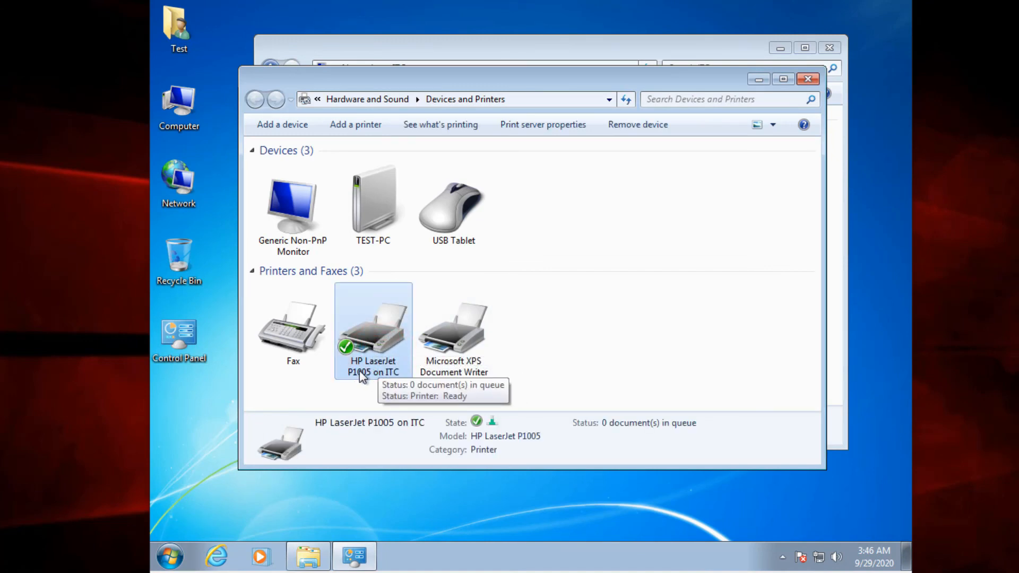
right_click(369, 345)
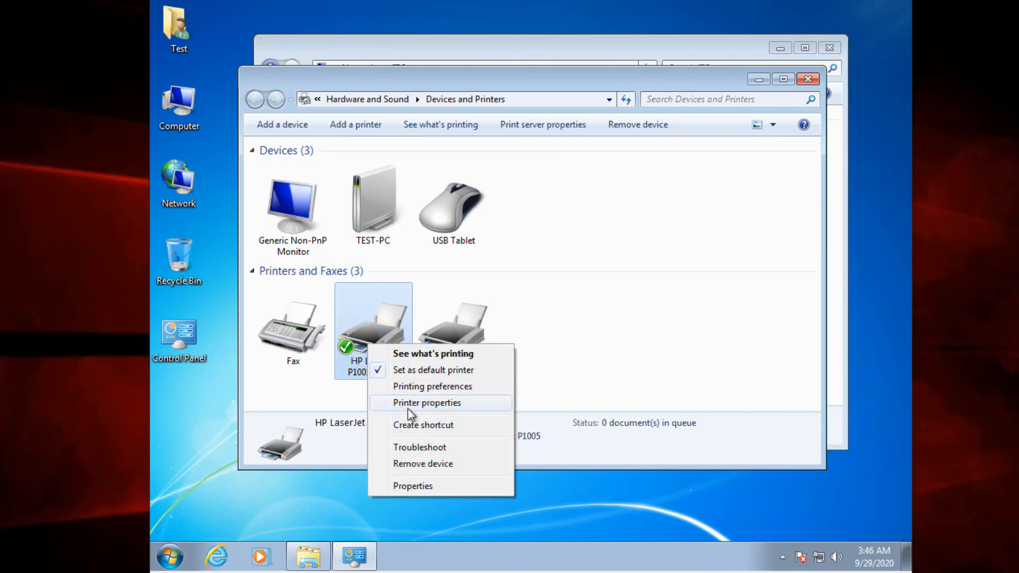
click(428, 485)
drag(511, 177, 621, 148)
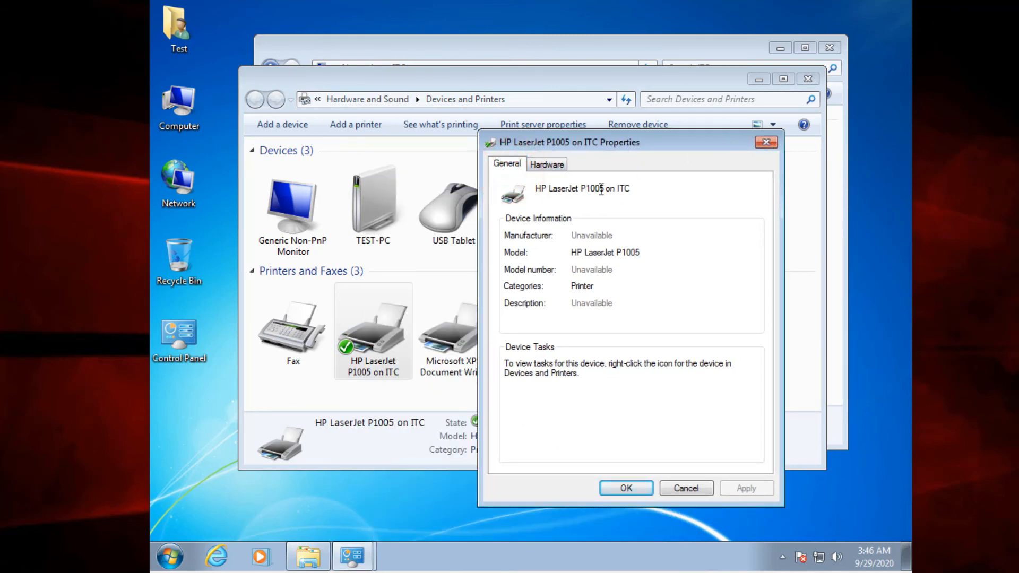
drag(539, 190, 642, 191)
click(657, 189)
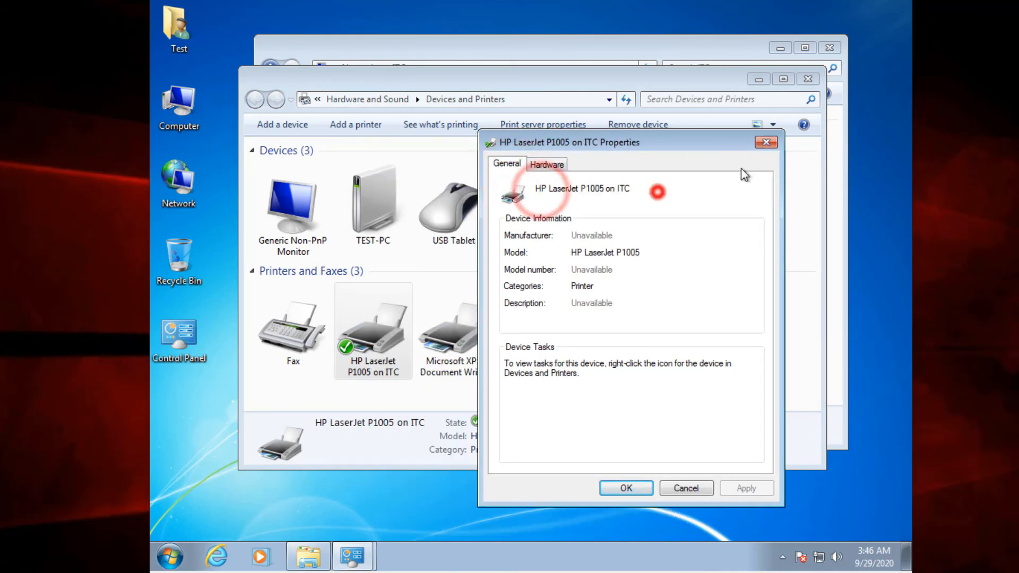
click(765, 142)
Refresh the Devices and Printers view, then close it and the ITC network window
click(682, 226)
right_click(587, 216)
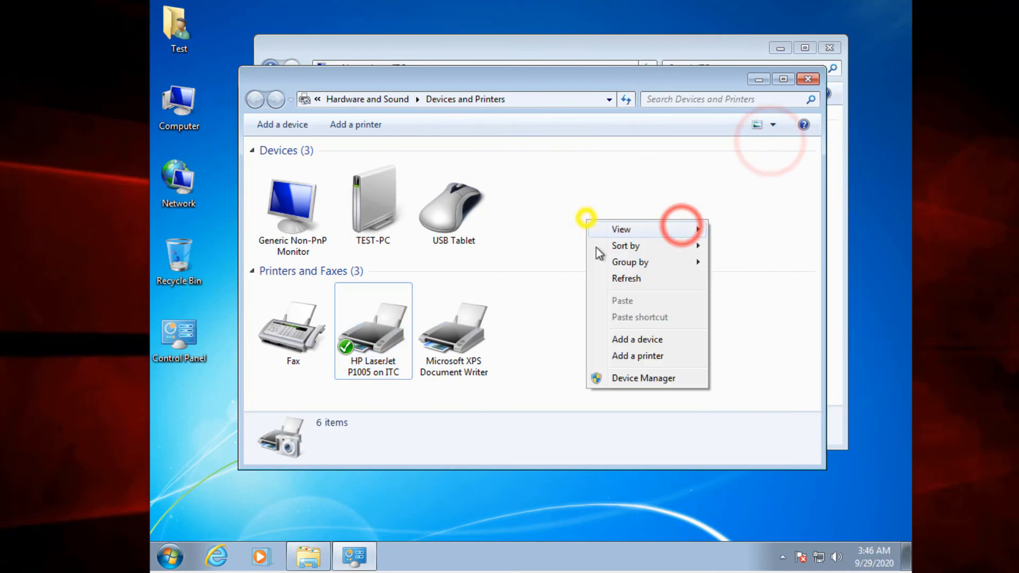
click(609, 278)
drag(665, 81, 624, 86)
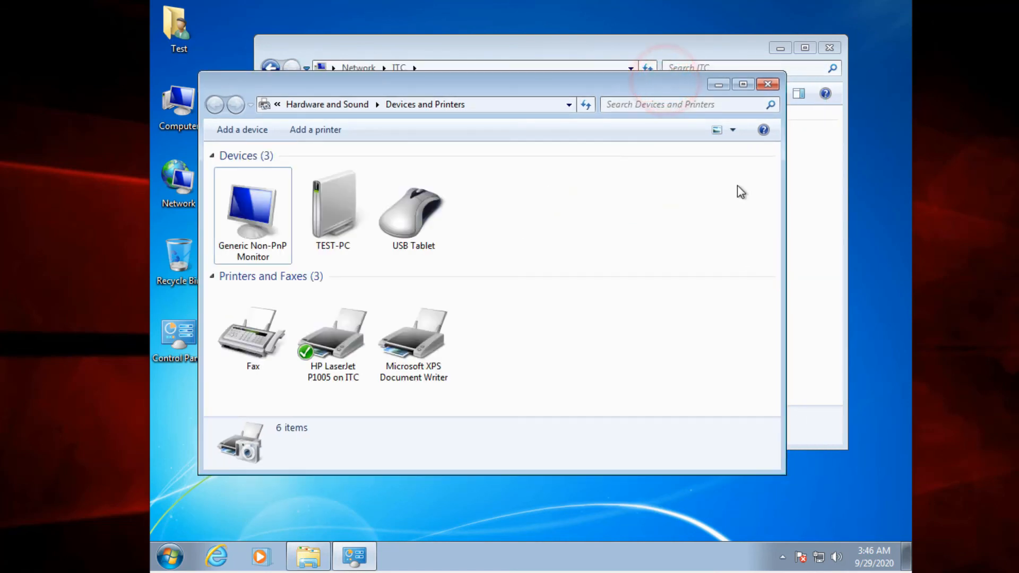
click(768, 85)
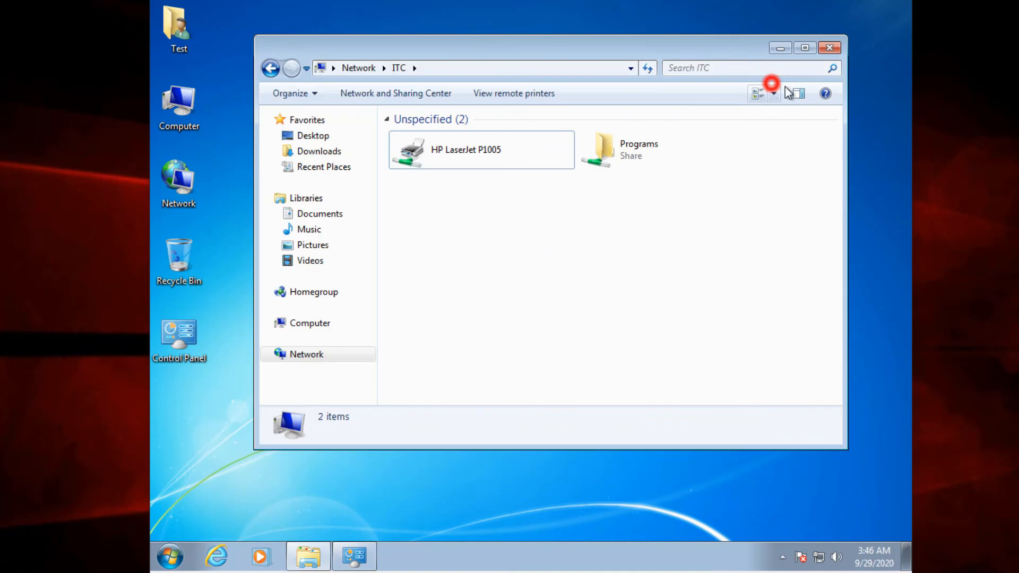
click(832, 50)
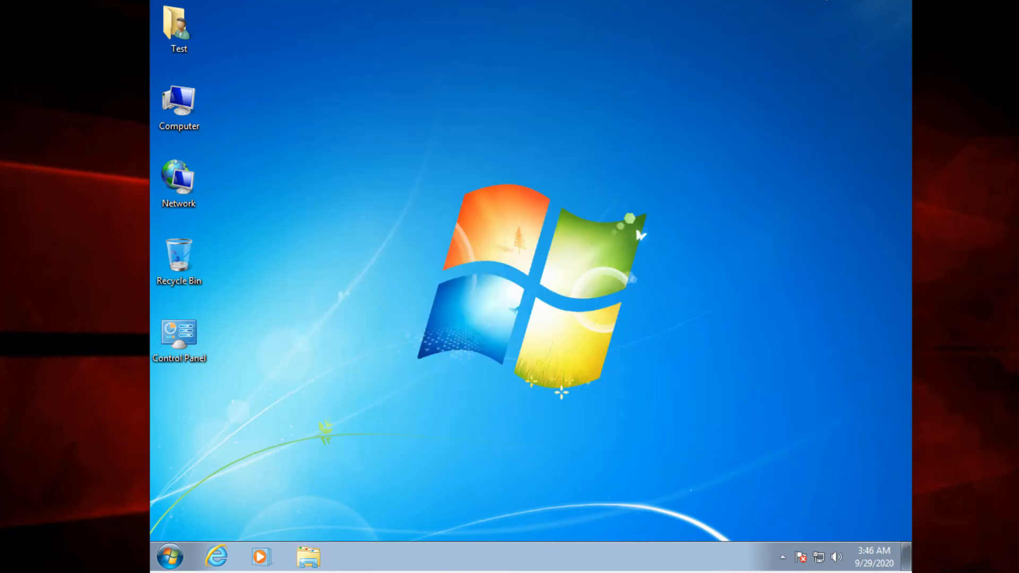